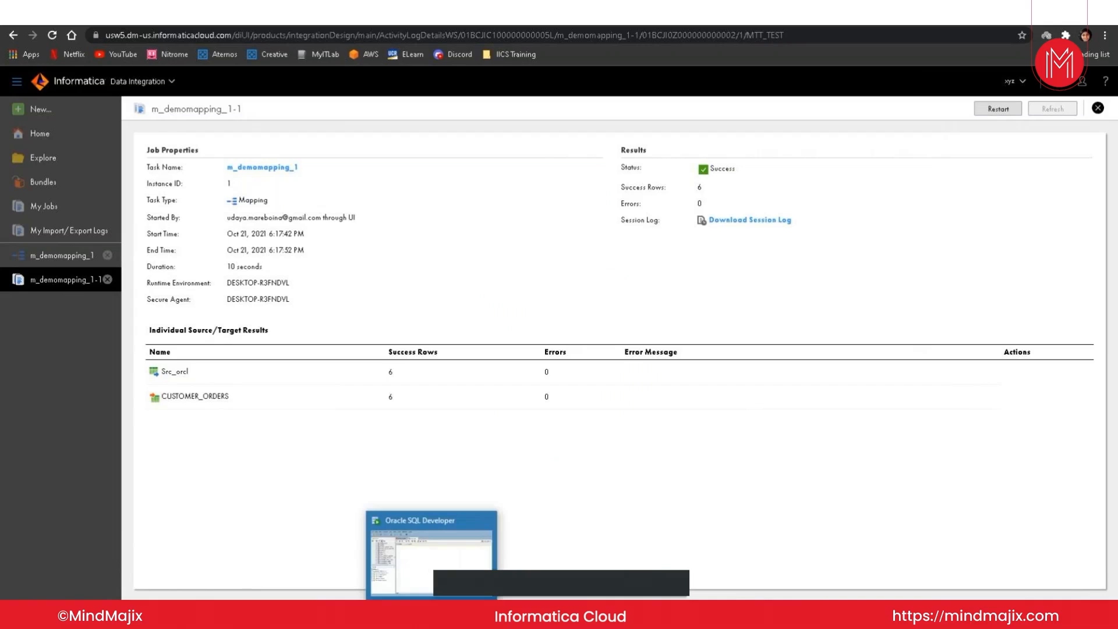
# Step: Switch to Oracle SQL Developer, run select * FROM customer_orders, and review all columns of the result
pyautogui.click(431, 554)
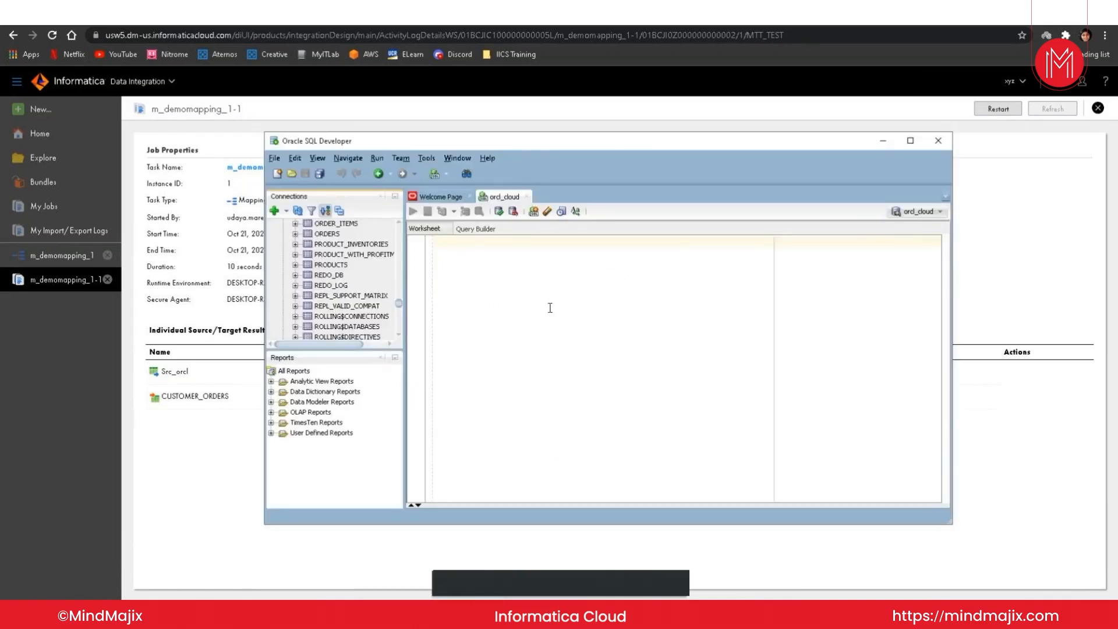
pyautogui.write('select a')
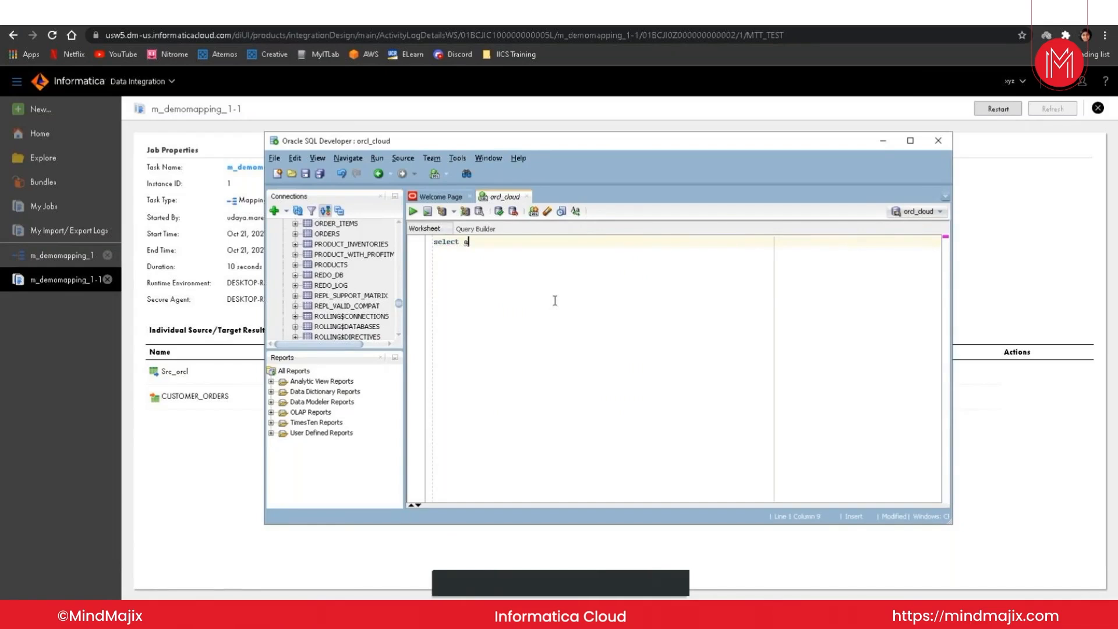
pyautogui.press('BackSpace')
pyautogui.write('* FROM CUSTOMER')
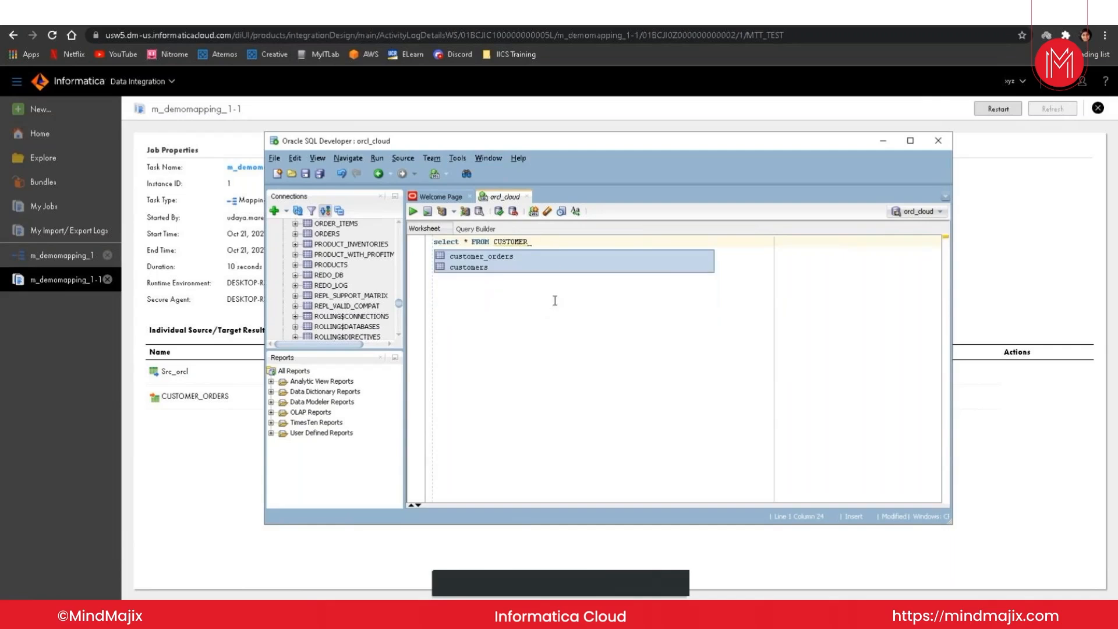
pyautogui.write('_O')
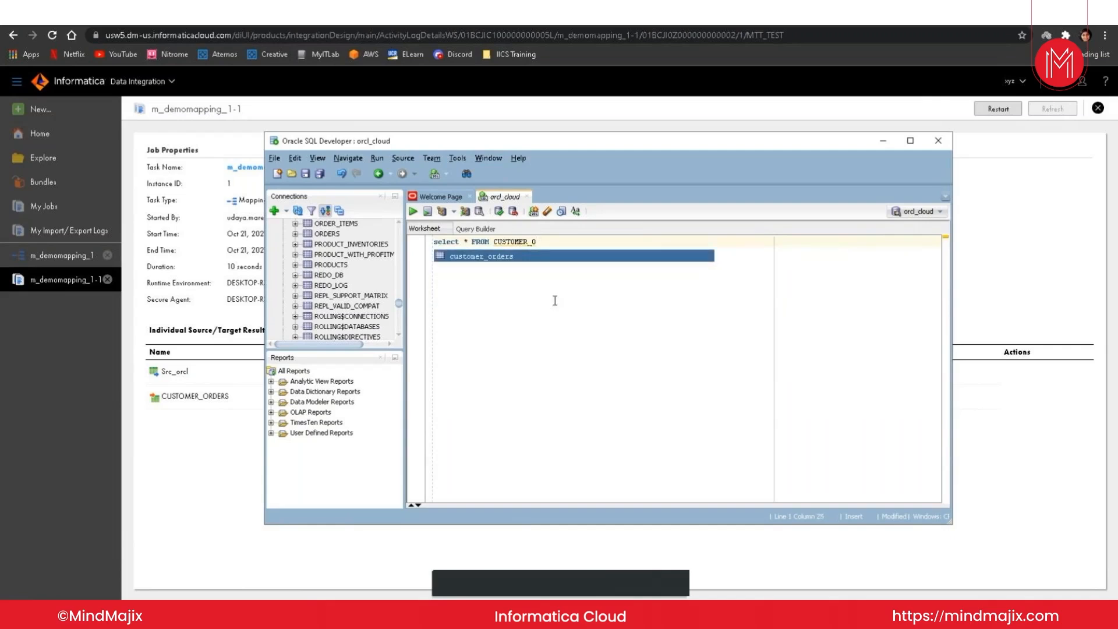
pyautogui.press('Return')
pyautogui.click(414, 213)
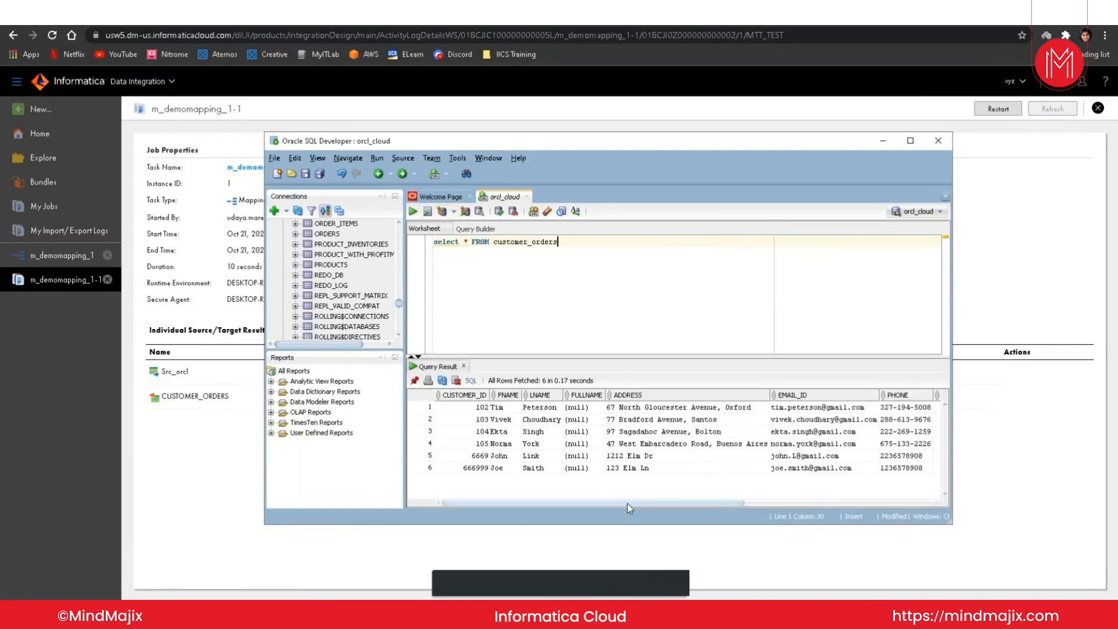
pyautogui.moveTo(628, 504); pyautogui.dragTo(848, 514)
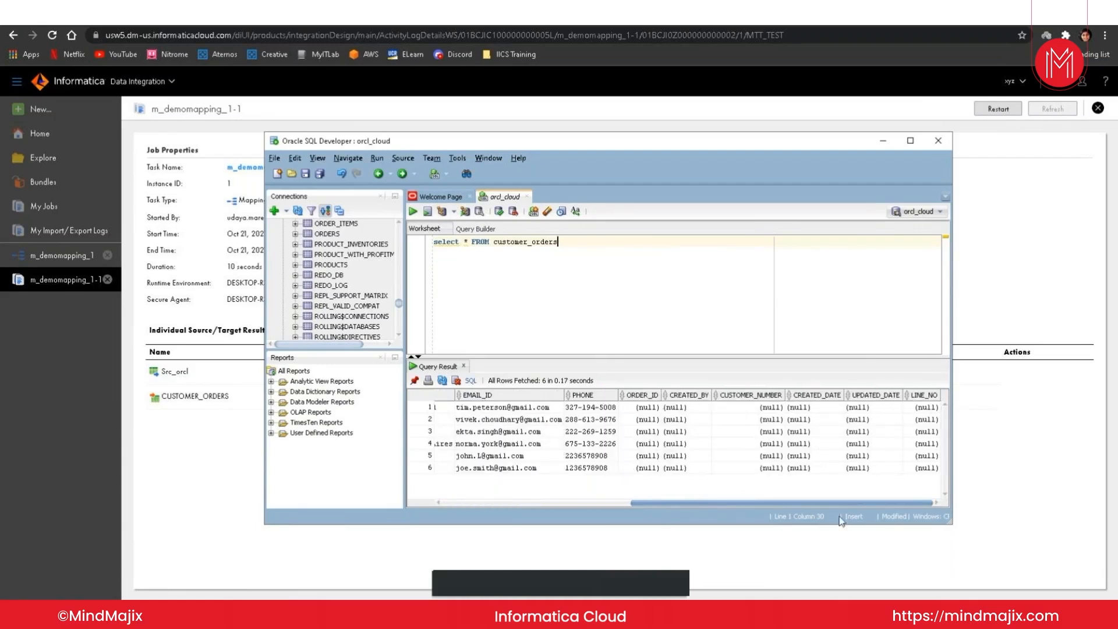
pyautogui.moveTo(810, 504); pyautogui.dragTo(632, 505)
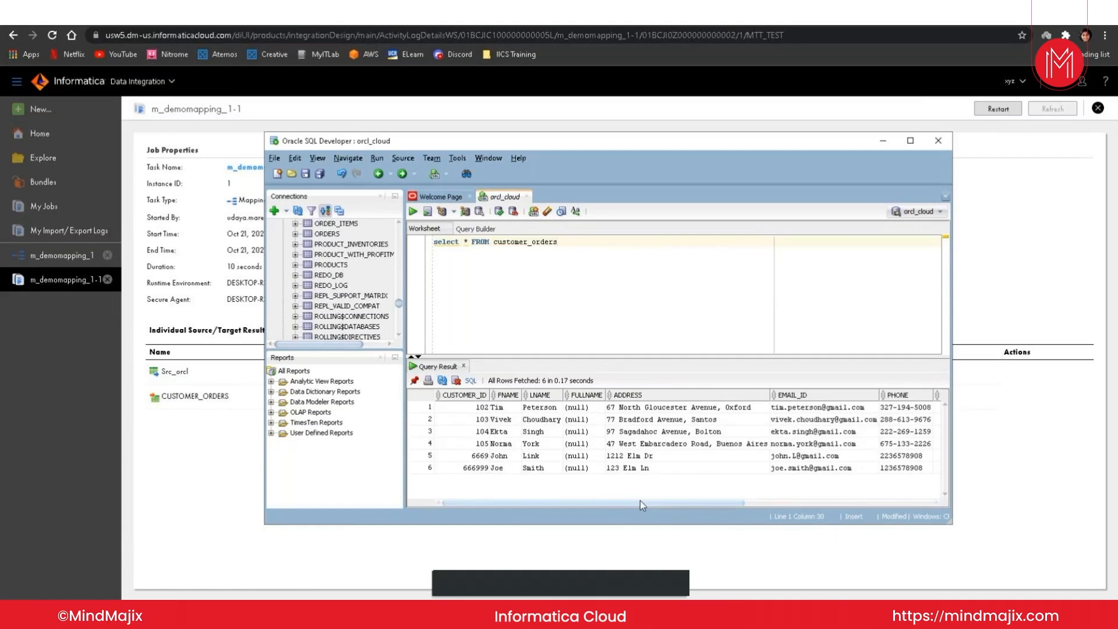
pyautogui.moveTo(641, 502); pyautogui.dragTo(727, 515)
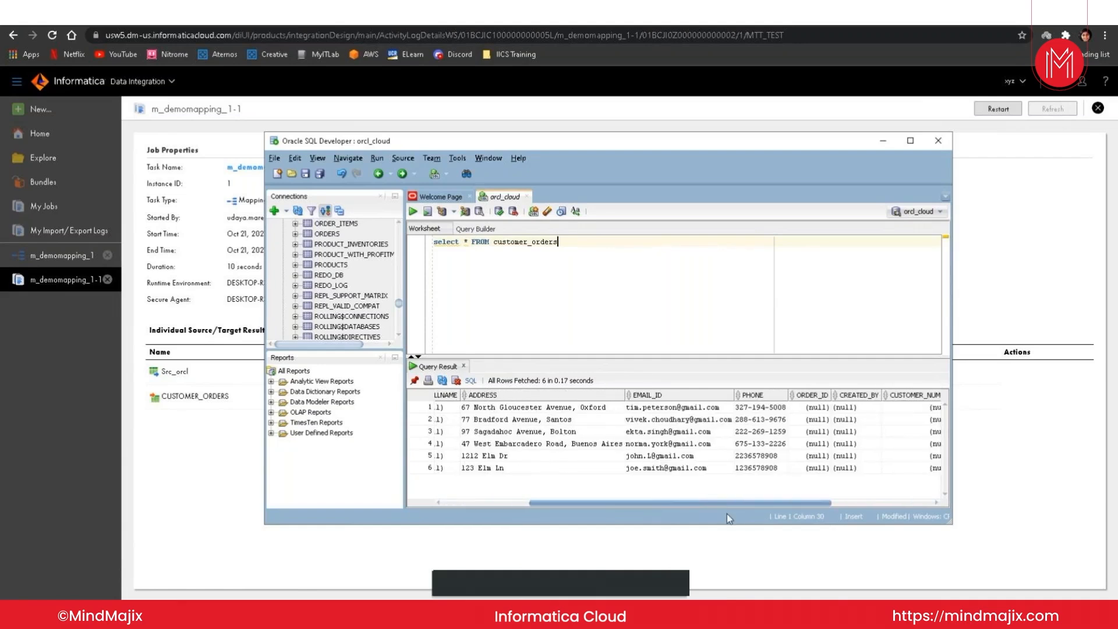
pyautogui.moveTo(727, 514); pyautogui.dragTo(515, 501)
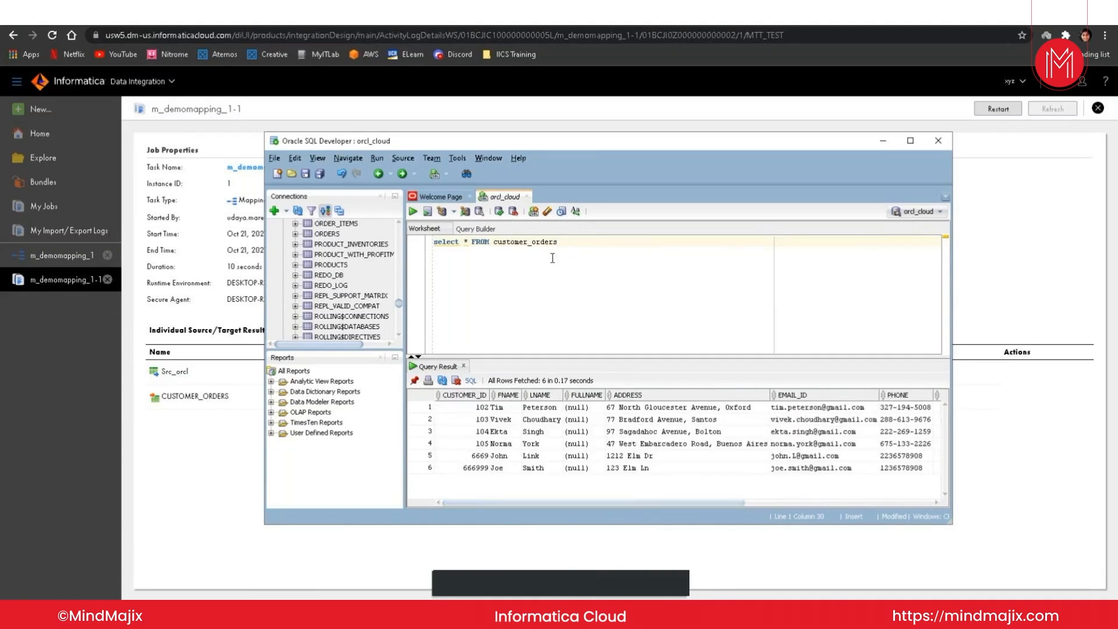
# Step: Copy the select * FROM customer part of the query to a new line below the original and run it
pyautogui.moveTo(529, 241); pyautogui.dragTo(434, 241)
pyautogui.hotkey('ctrl', 'c')
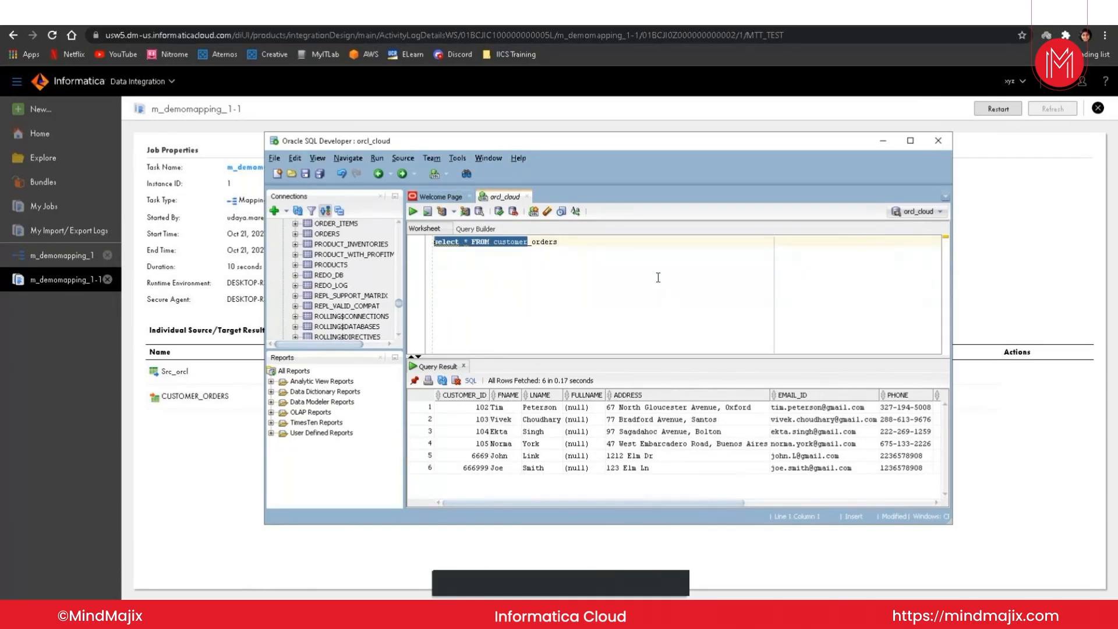
pyautogui.click(590, 253)
pyautogui.press('Return')
pyautogui.press('Return')
pyautogui.hotkey('ctrl', 'v')
pyautogui.hotkey('shift', 'Home')
pyautogui.click(415, 212)
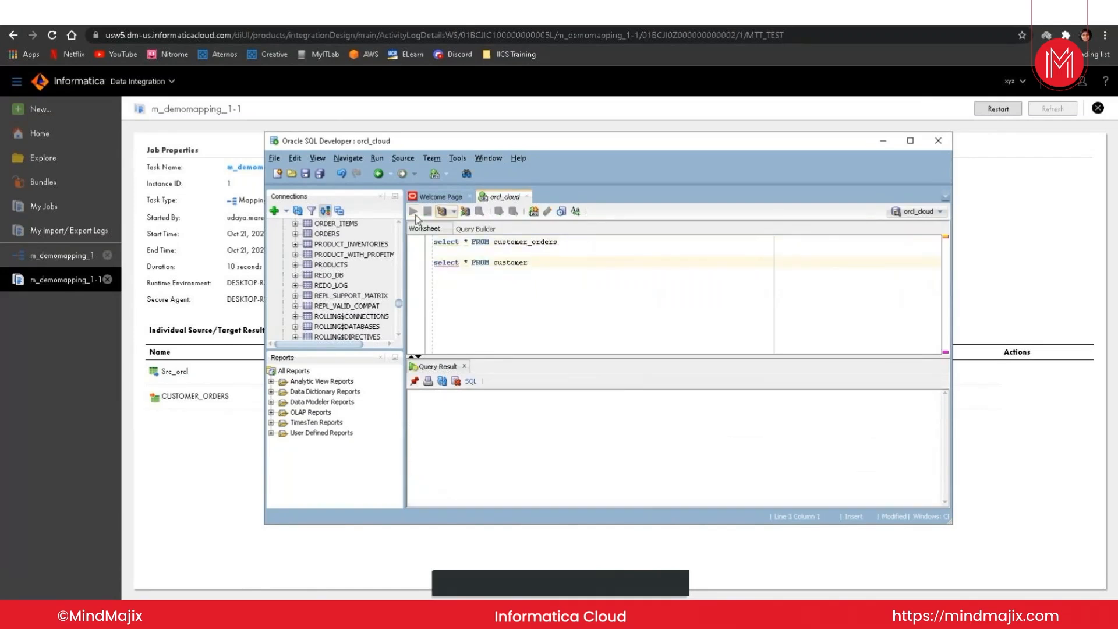
# Step: Correct the second query's table name to customers, run that query, and enlarge the results area
pyautogui.click(482, 292)
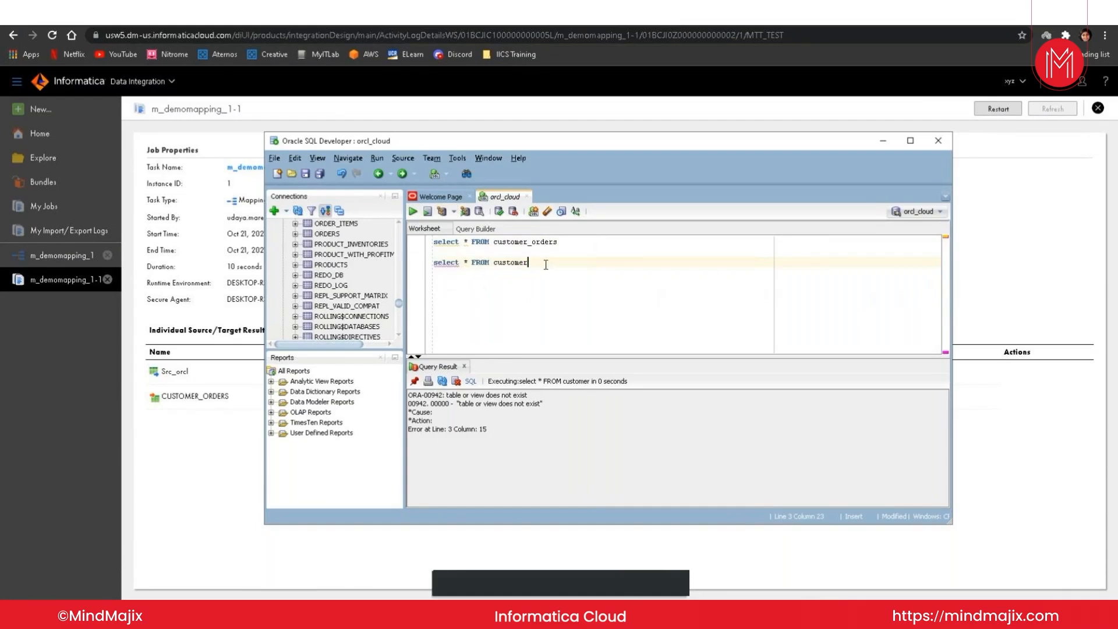
pyautogui.write('3')
pyautogui.hotkey('shift', 'Home')
pyautogui.click(413, 212)
pyautogui.moveTo(632, 358); pyautogui.dragTo(618, 312)
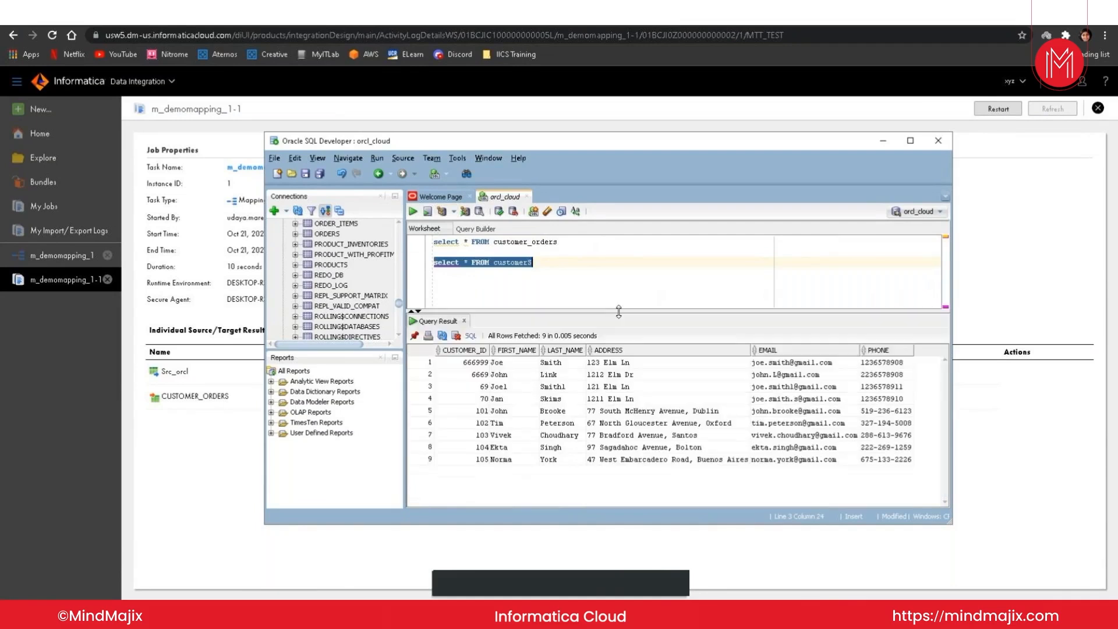
# Step: Add the condition WHERE CUSTOMER_ID>101 to the customers query and run only that statement
pyautogui.click(554, 260)
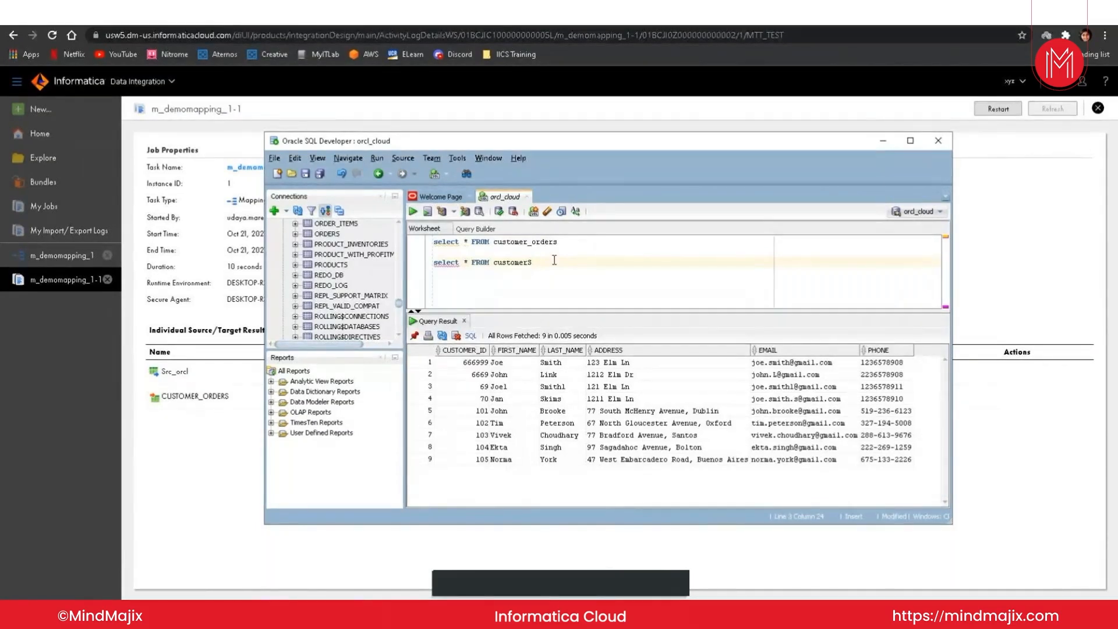
pyautogui.write('WHERE CUS')
pyautogui.write('TPO')
pyautogui.press('Insert')
pyautogui.press('BackSpace')
pyautogui.press('BackSpace')
pyautogui.press('BackSpace')
pyautogui.write('TOMER')
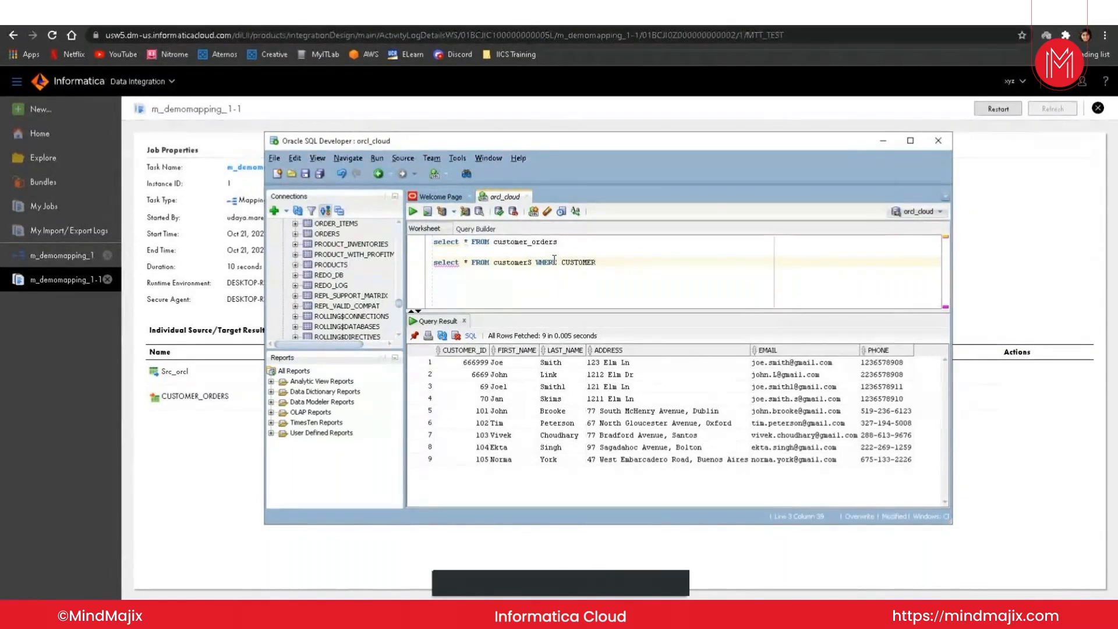
pyautogui.write('_ID>101')
pyautogui.moveTo(654, 264); pyautogui.dragTo(433, 262)
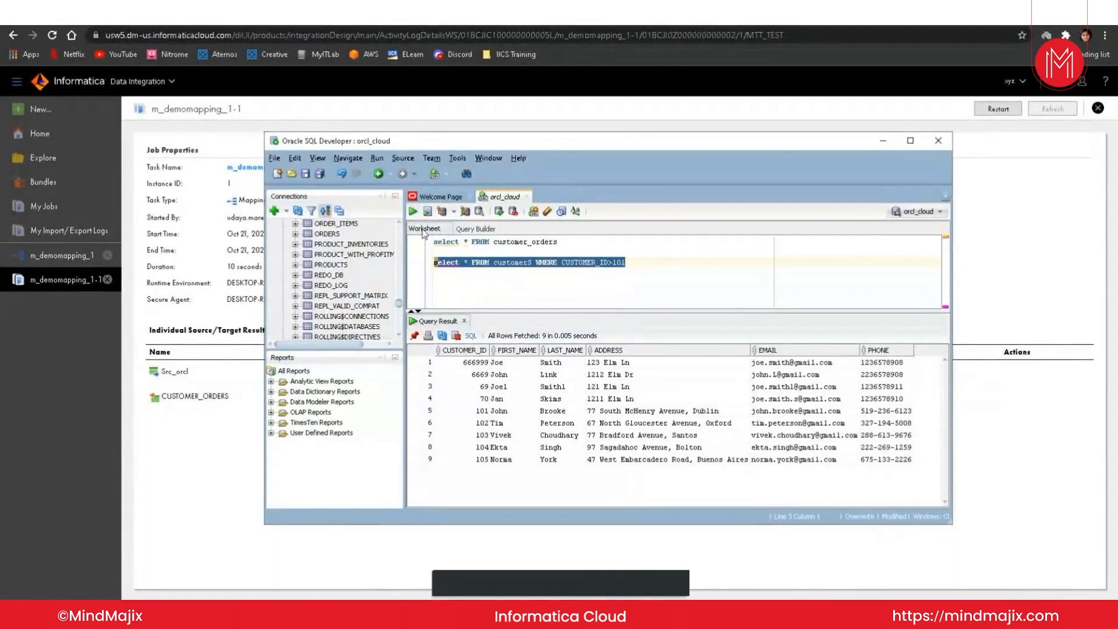
pyautogui.click(415, 214)
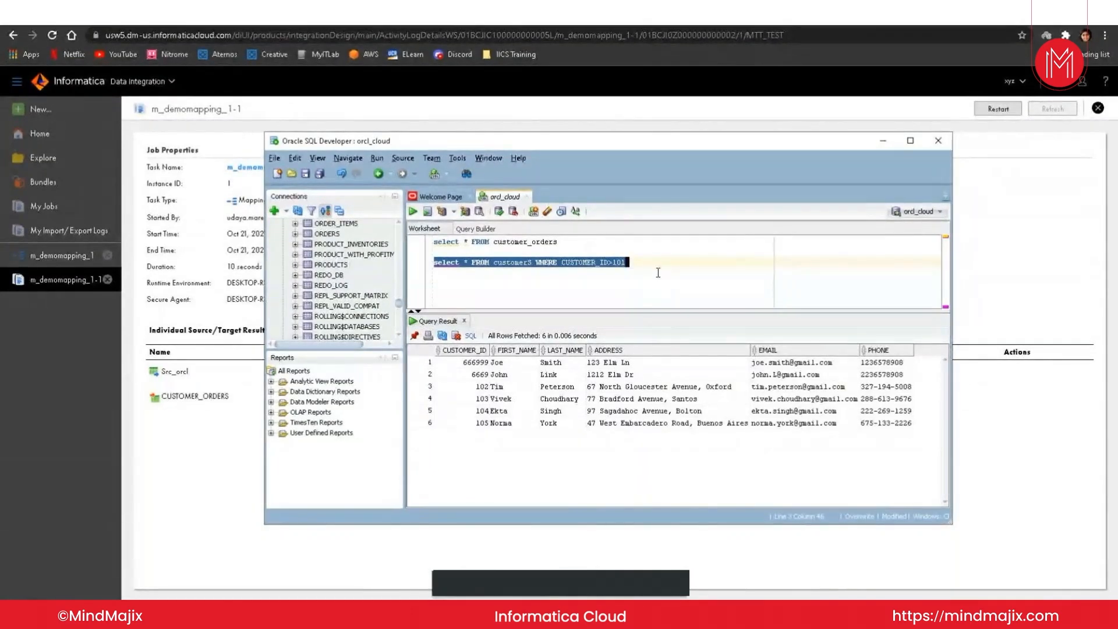
# Step: Switch back to Informatica Data Integration and create a new mapping task from the m_demomapping_1 mapping
pyautogui.click(610, 110)
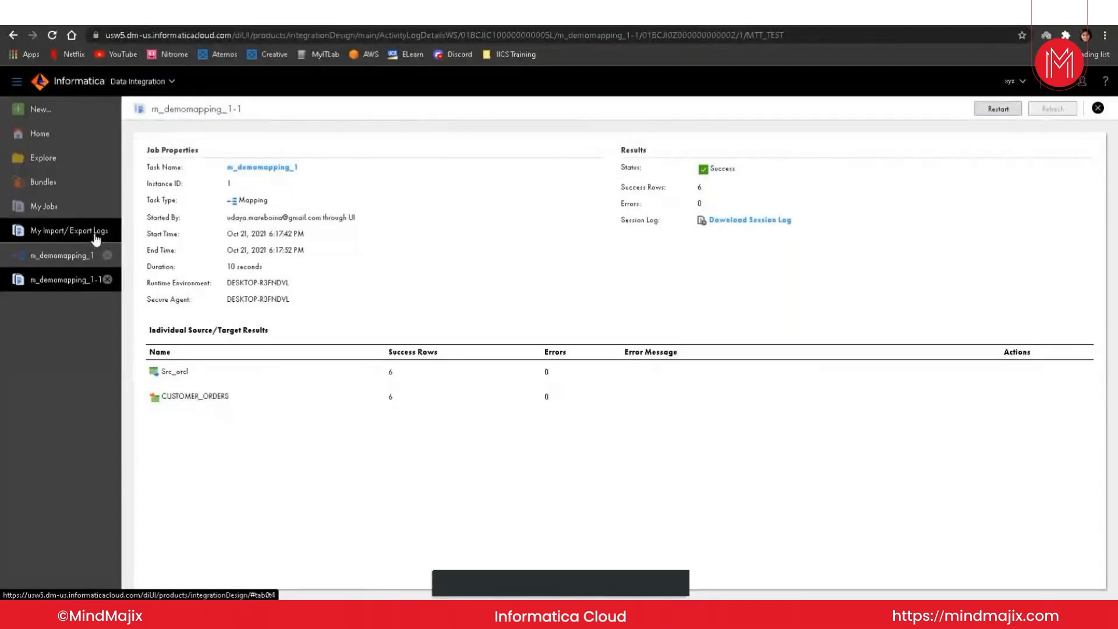
pyautogui.click(68, 259)
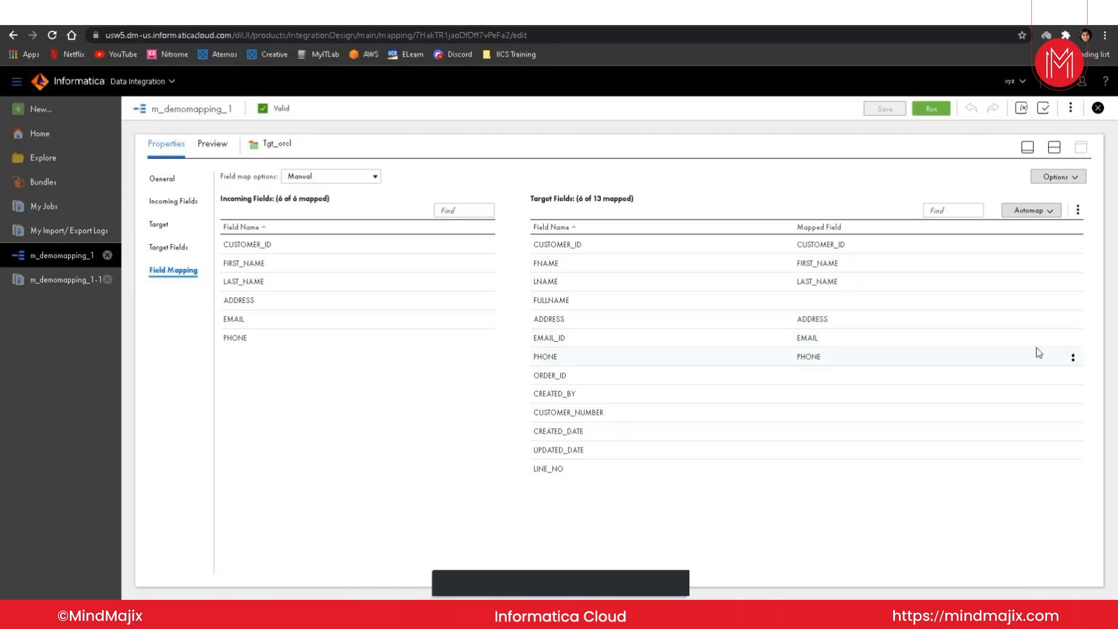
pyautogui.click(1070, 109)
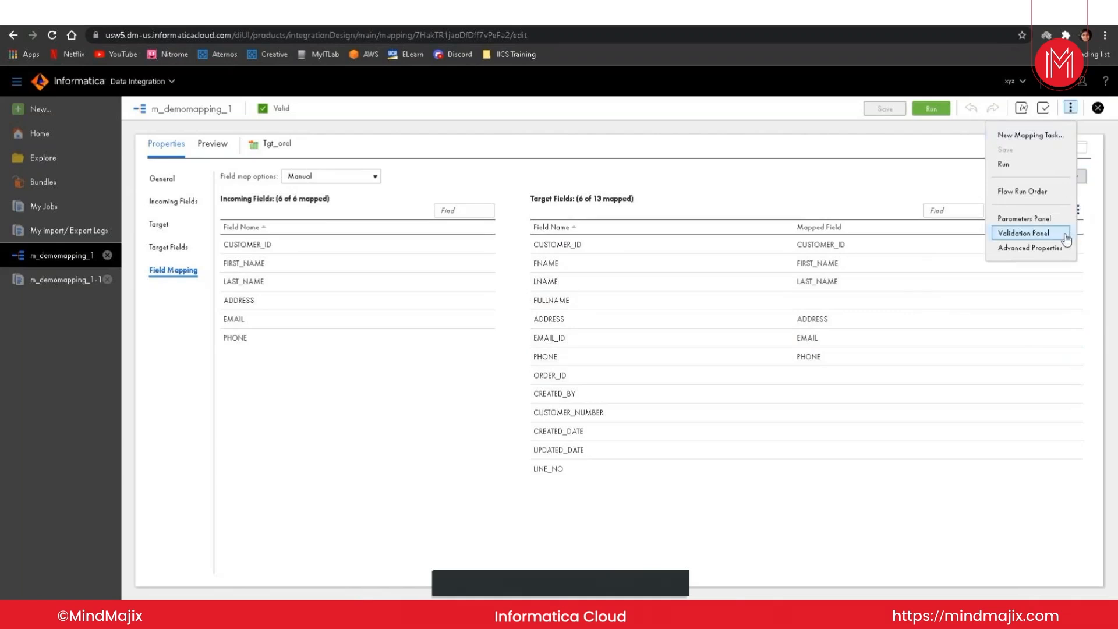
pyautogui.click(1031, 135)
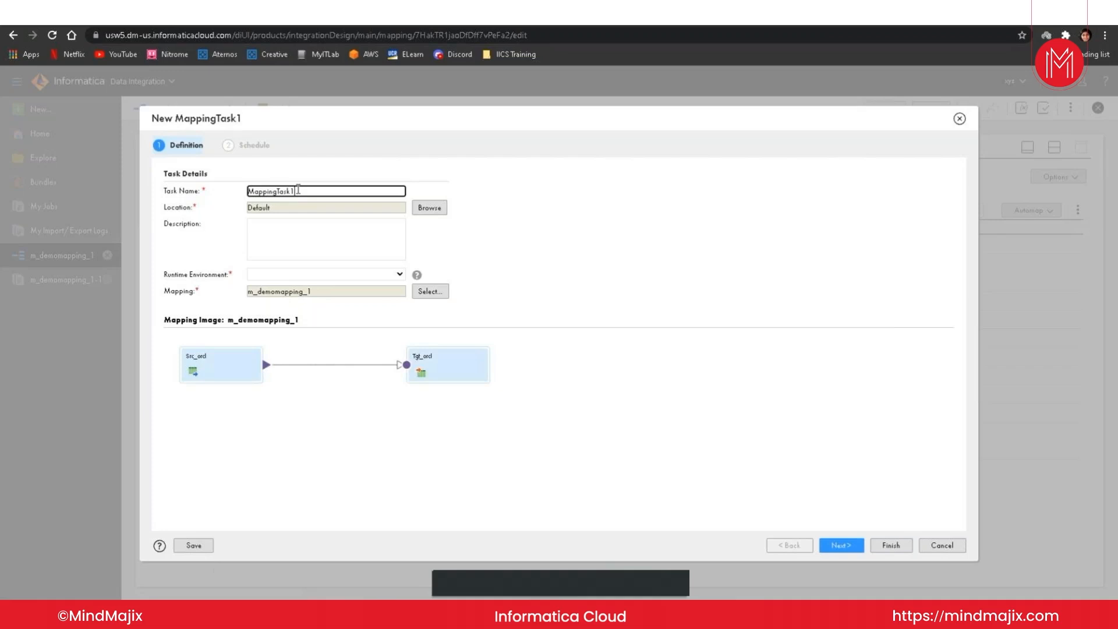
# Step: Name the mapping task mct_demomapping_1, reusing the mapping's name with the prefix mct
pyautogui.moveTo(311, 318); pyautogui.dragTo(165, 321)
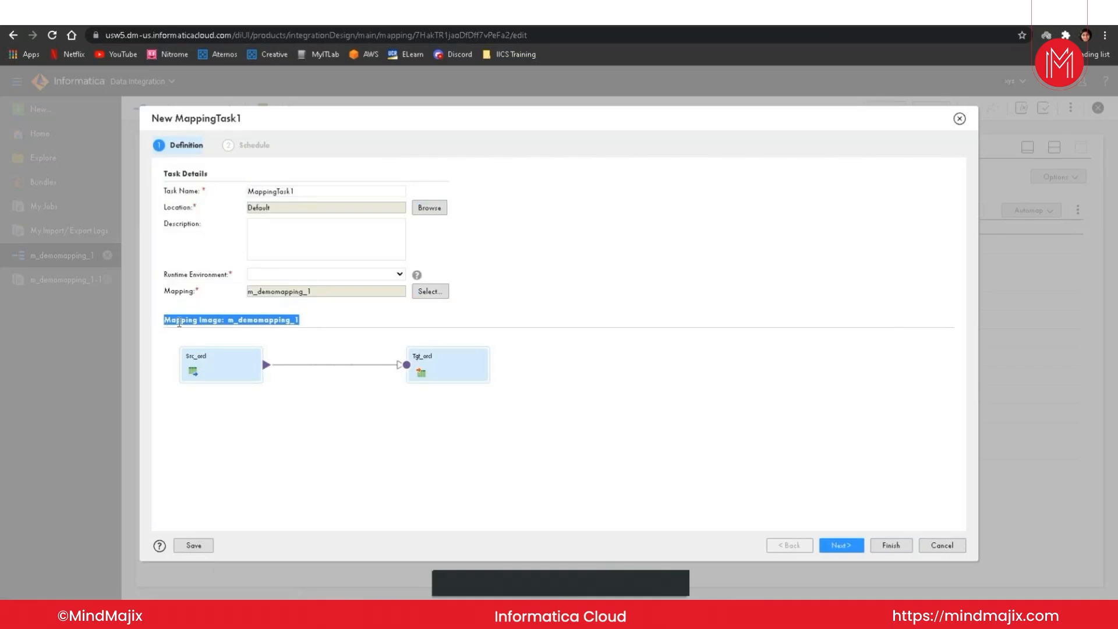
pyautogui.moveTo(310, 324); pyautogui.dragTo(233, 324)
pyautogui.hotkey('ctrl', 'c')
pyautogui.moveTo(303, 191); pyautogui.dragTo(242, 194)
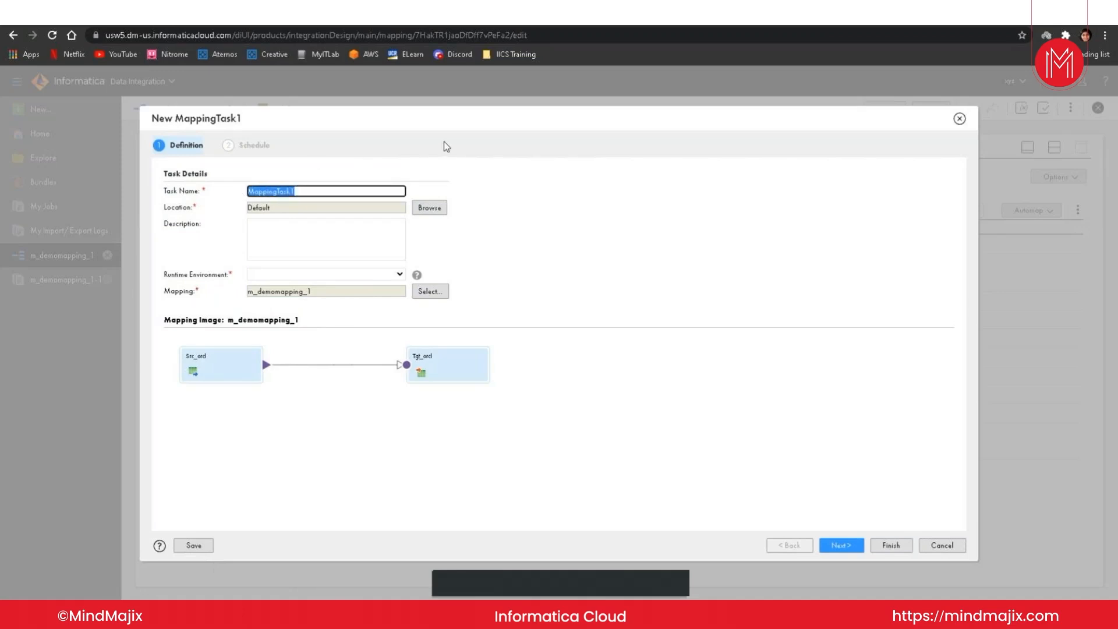
pyautogui.hotkey('ctrl', 'v')
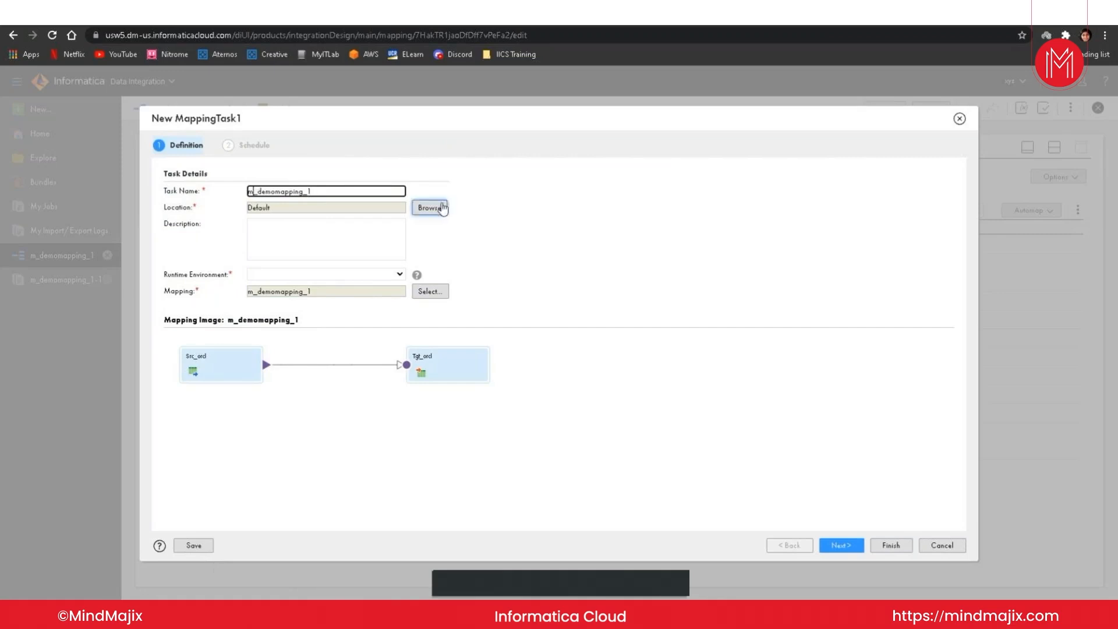
pyautogui.write('CT')
pyautogui.press('BackSpace')
pyautogui.press('BackSpace')
pyautogui.write('ct')
pyautogui.click(327, 227)
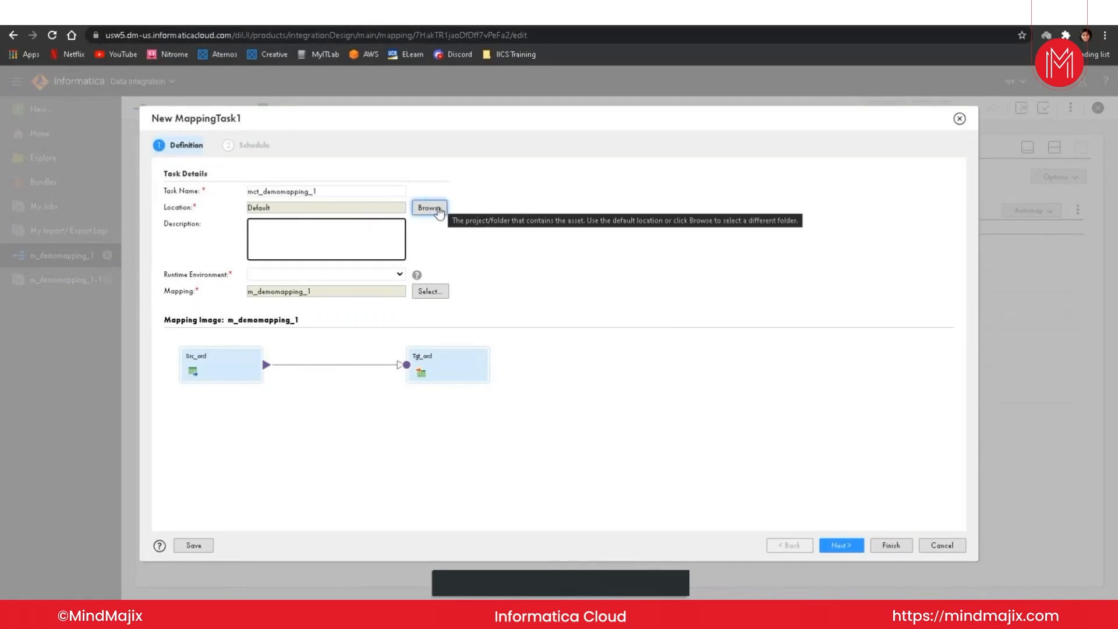
pyautogui.click(430, 208)
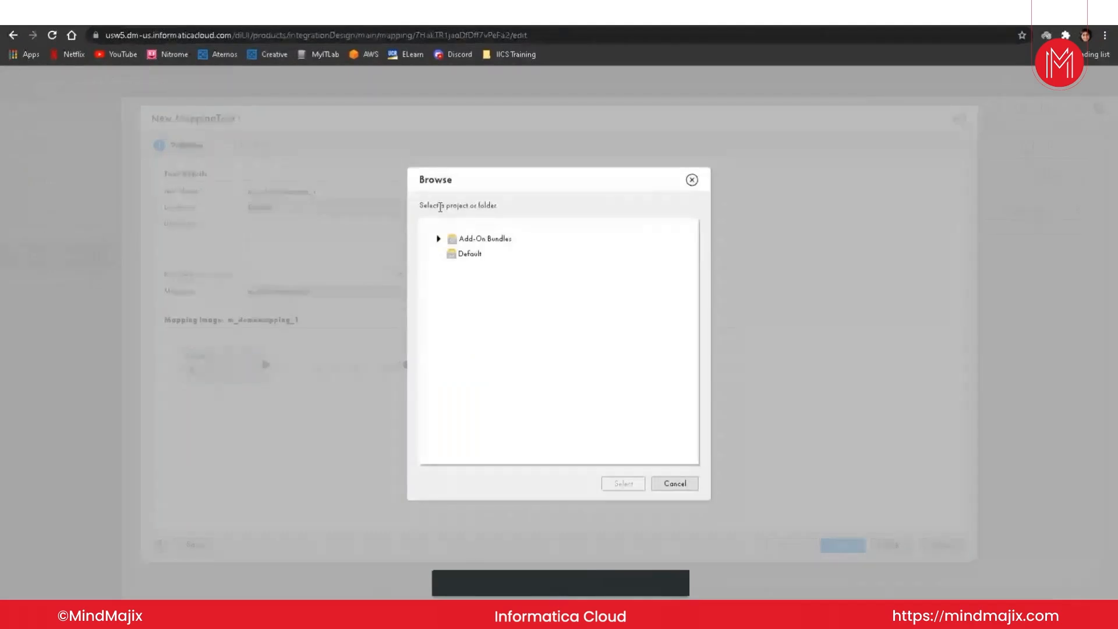
pyautogui.click(675, 484)
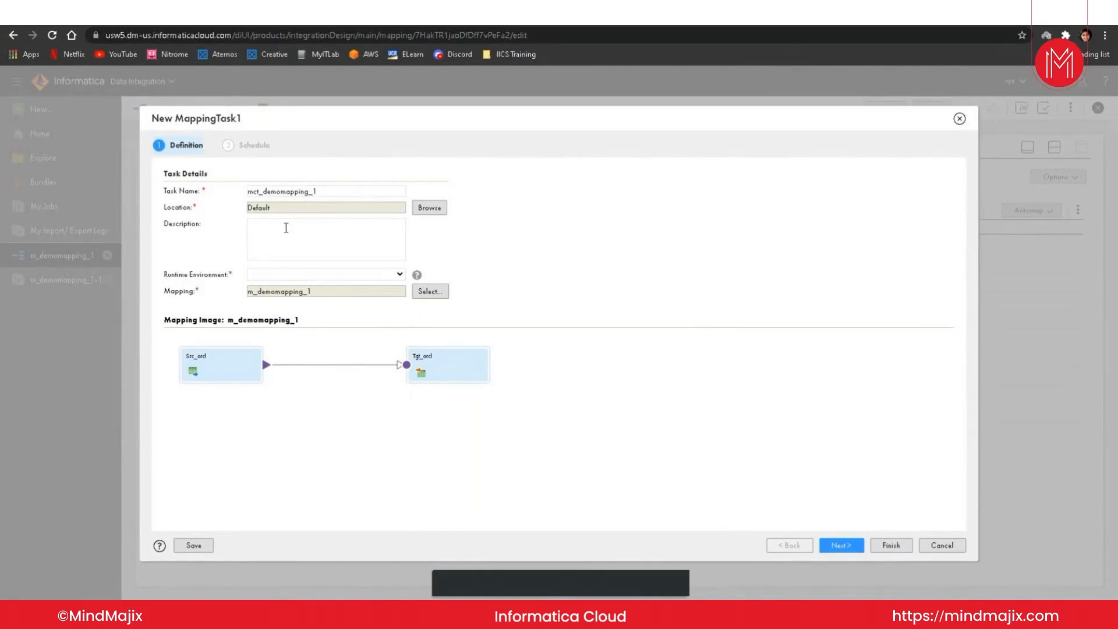
pyautogui.click(282, 227)
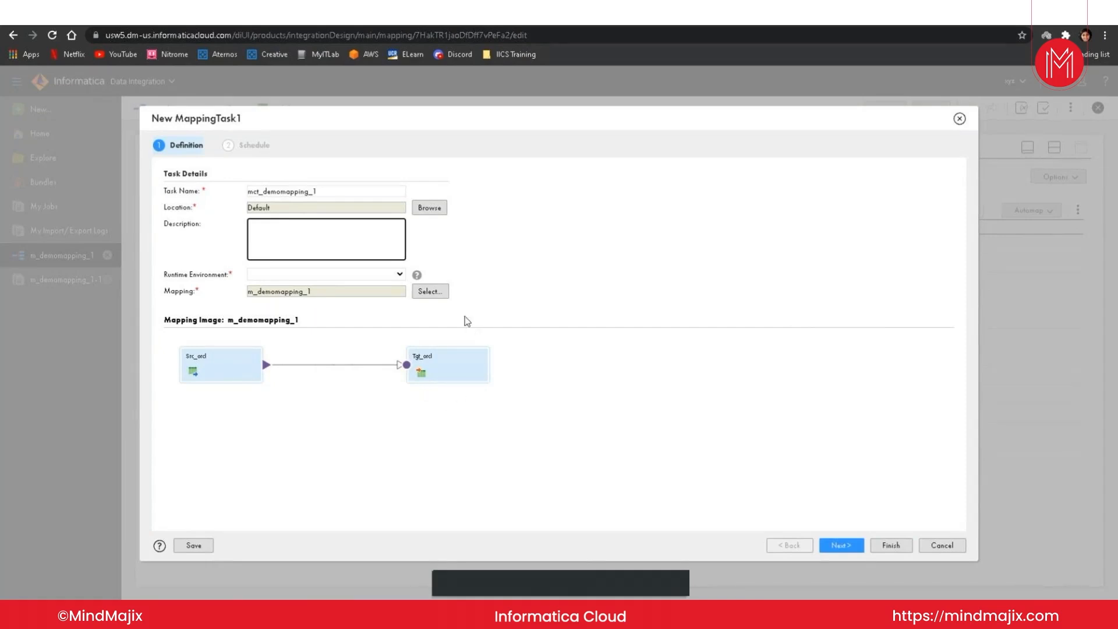
# Step: Set the mapping task's runtime environment to DESKTOP-R3FNDVL
pyautogui.click(848, 550)
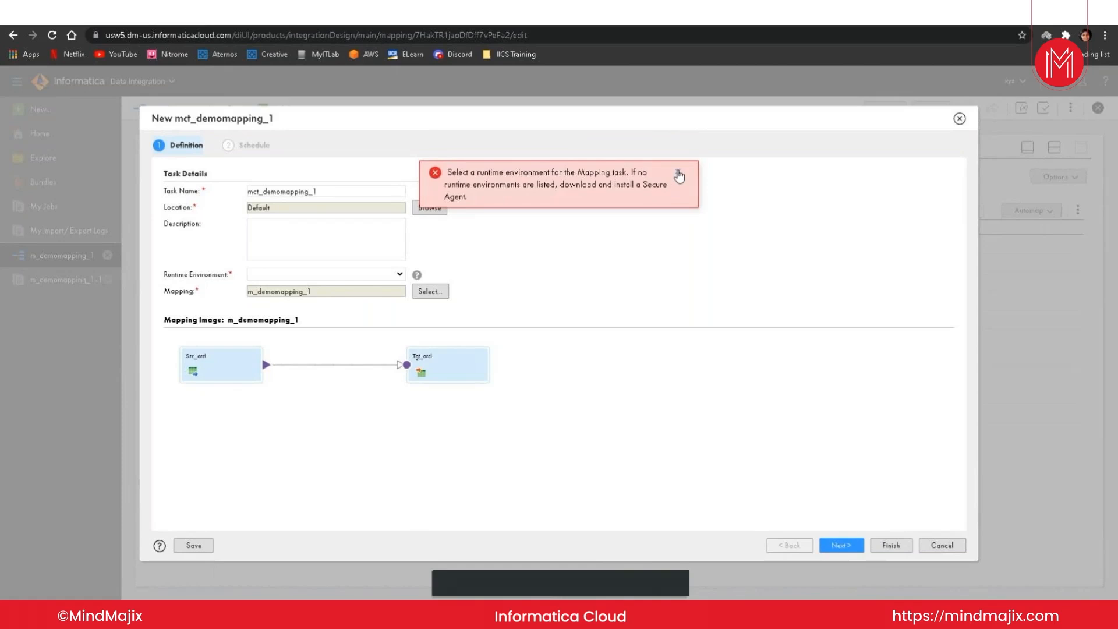
pyautogui.click(677, 173)
pyautogui.click(400, 274)
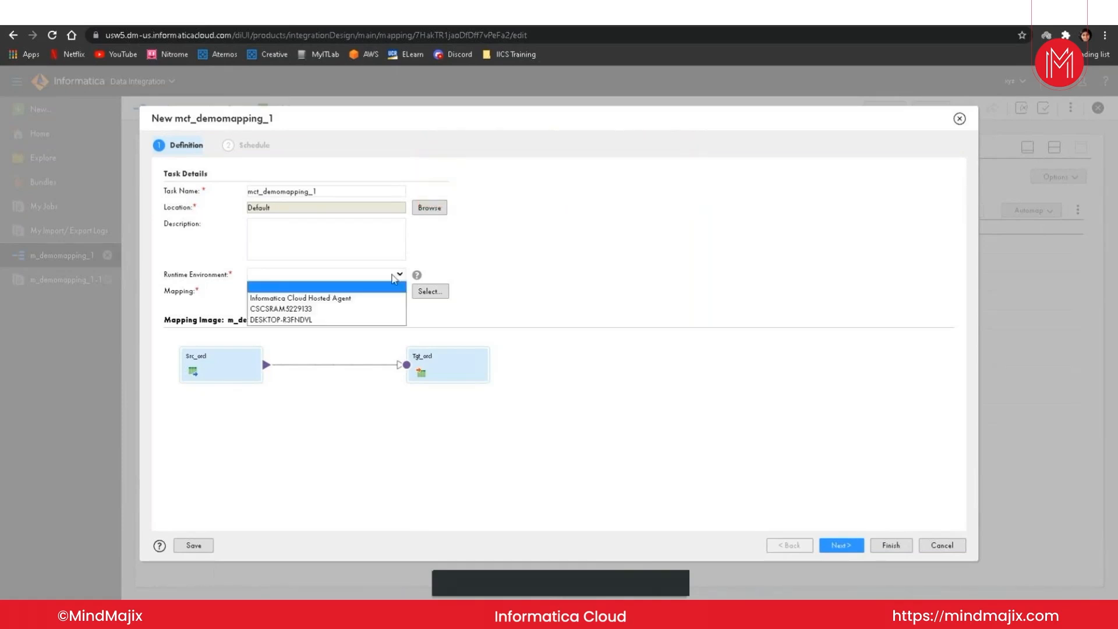
pyautogui.click(326, 320)
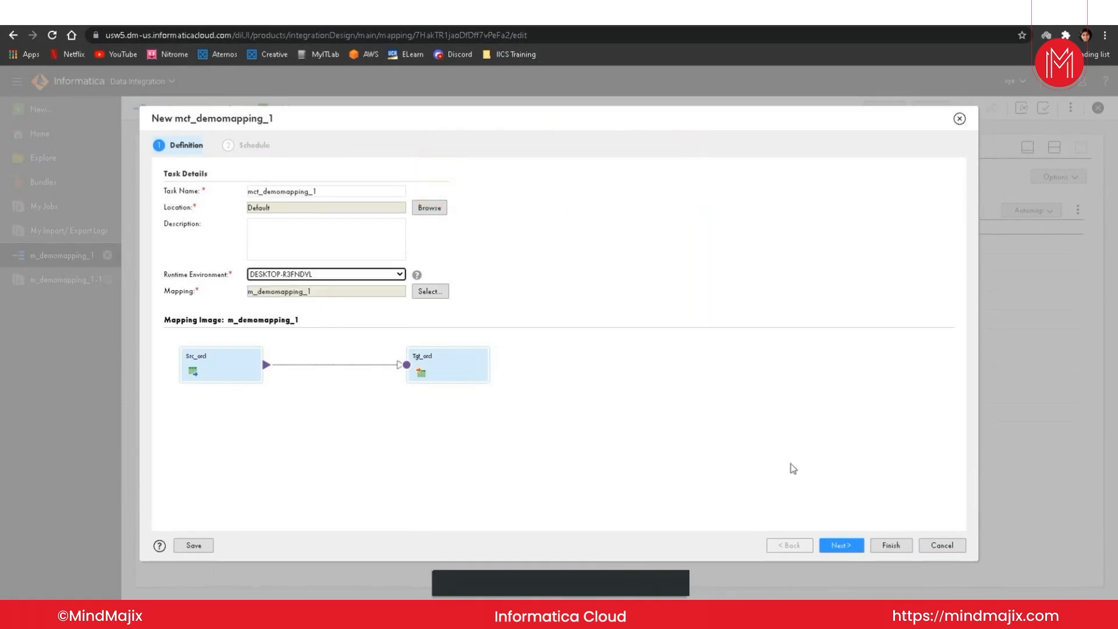
# Step: Proceed to the mapping task's schedule settings and examine the email notification, advanced, parameter file, execution mode, pushdown optimization and session options
pyautogui.click(837, 547)
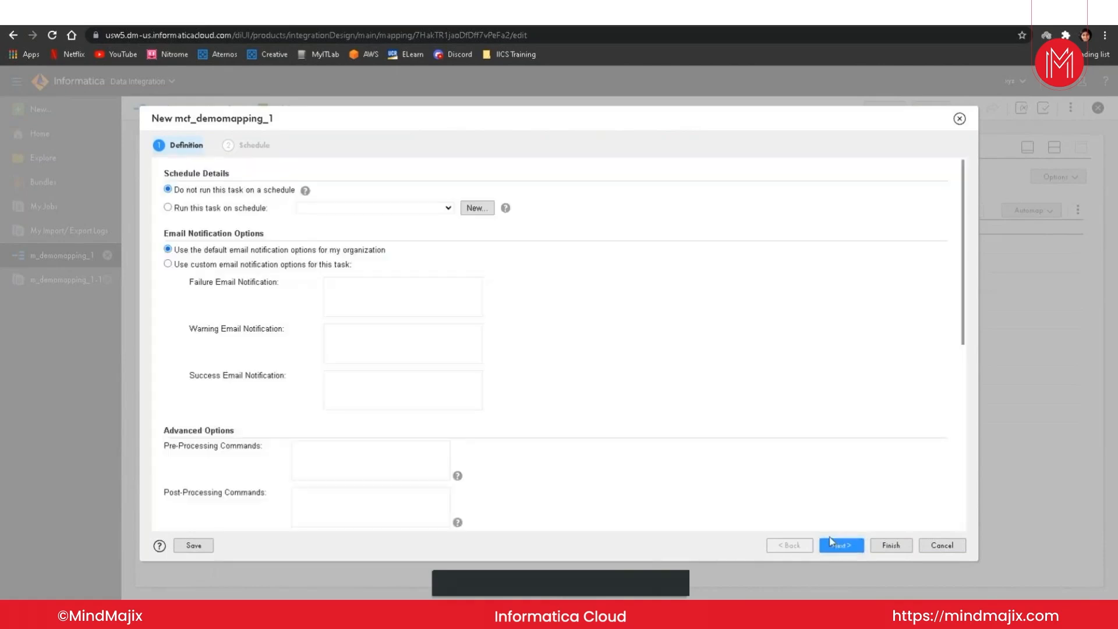
pyautogui.click(832, 543)
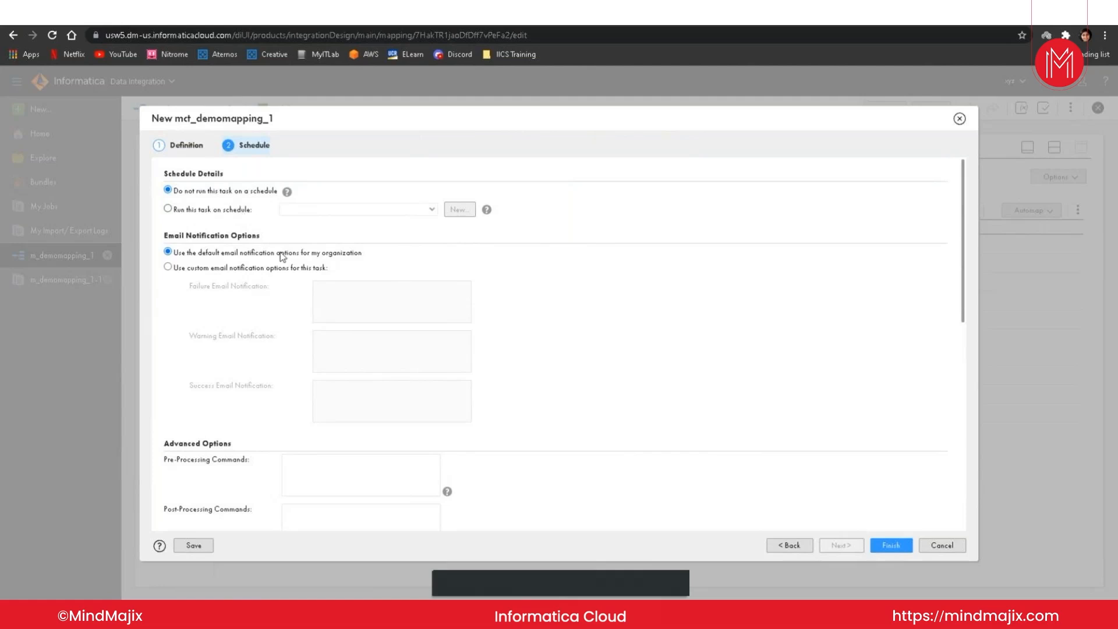
pyautogui.scroll(-2, 375, 408)
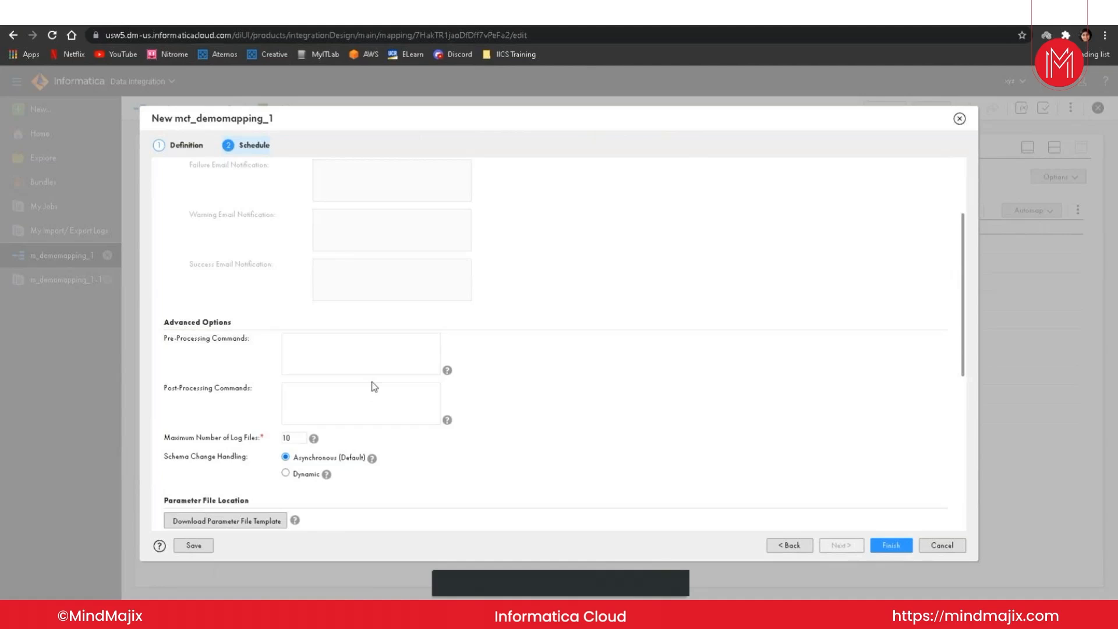
pyautogui.scroll(-2, 375, 387)
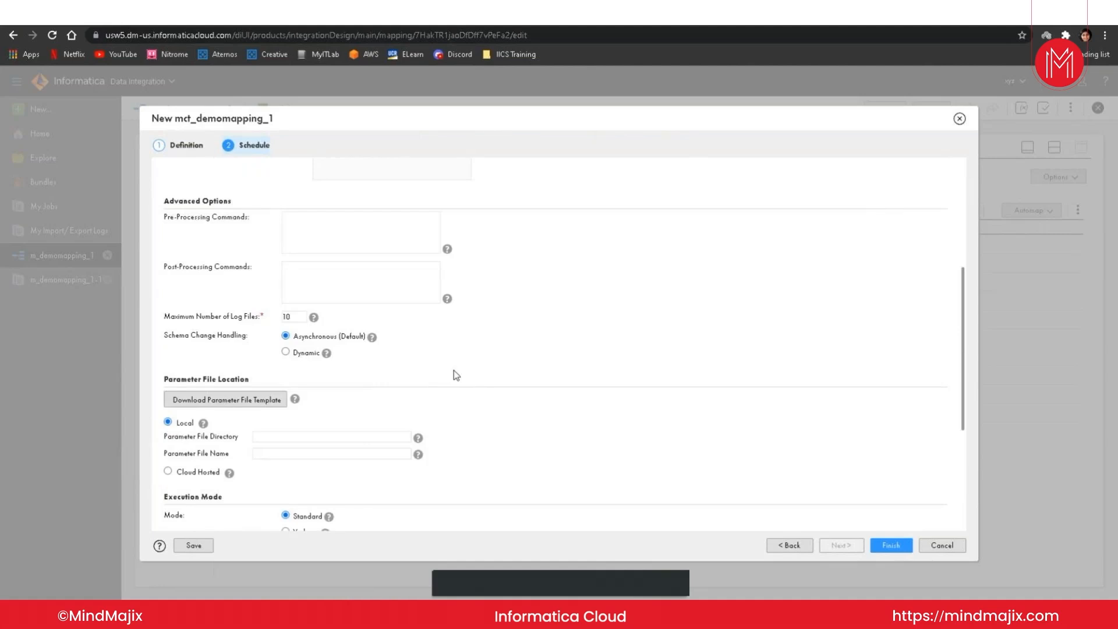
pyautogui.scroll(-1, 457, 374)
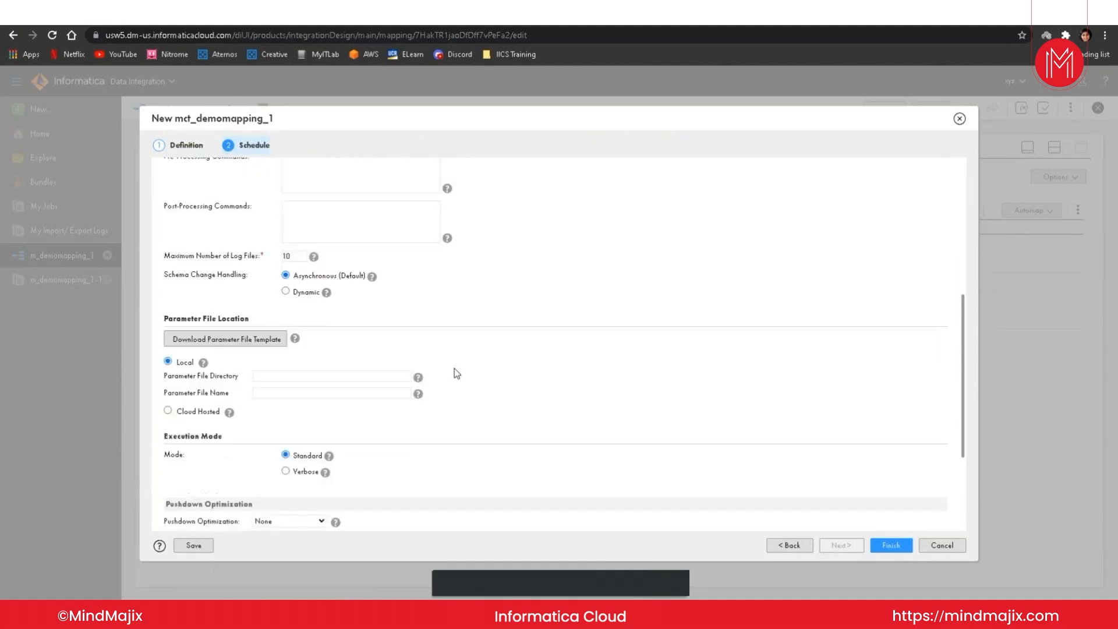
pyautogui.scroll(-1, 456, 373)
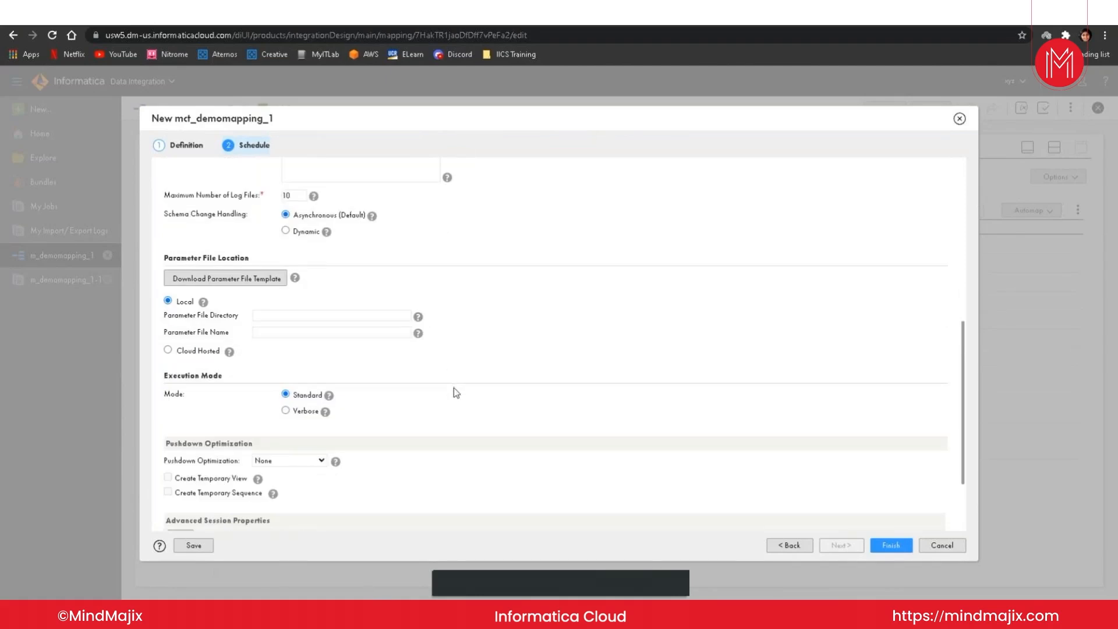
pyautogui.scroll(-1, 457, 394)
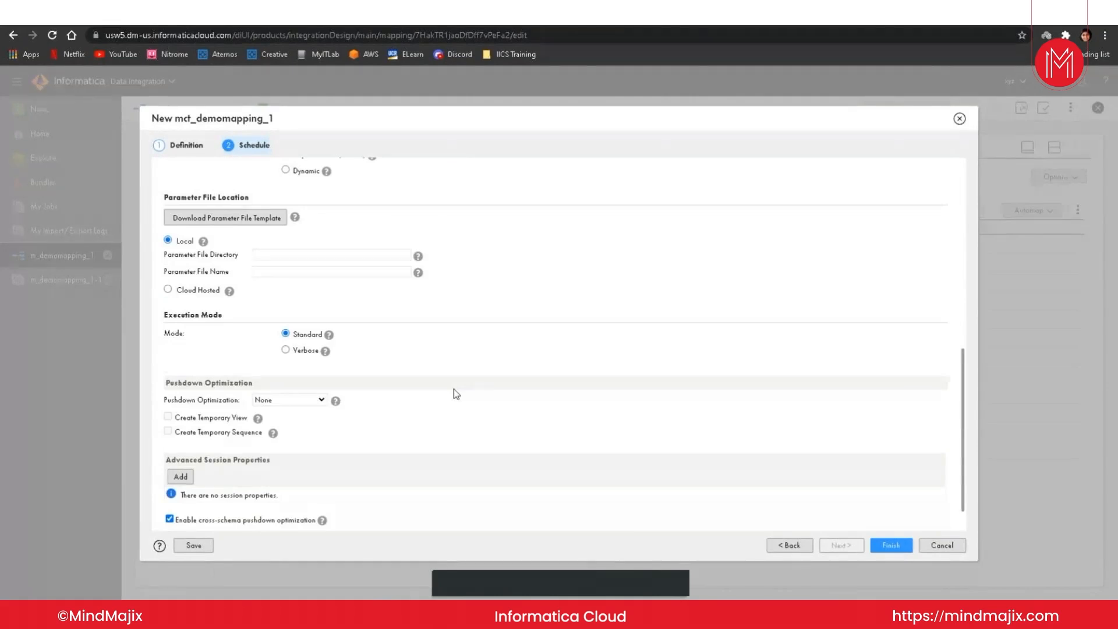
pyautogui.scroll(-1, 457, 394)
pyautogui.scroll(1, 457, 382)
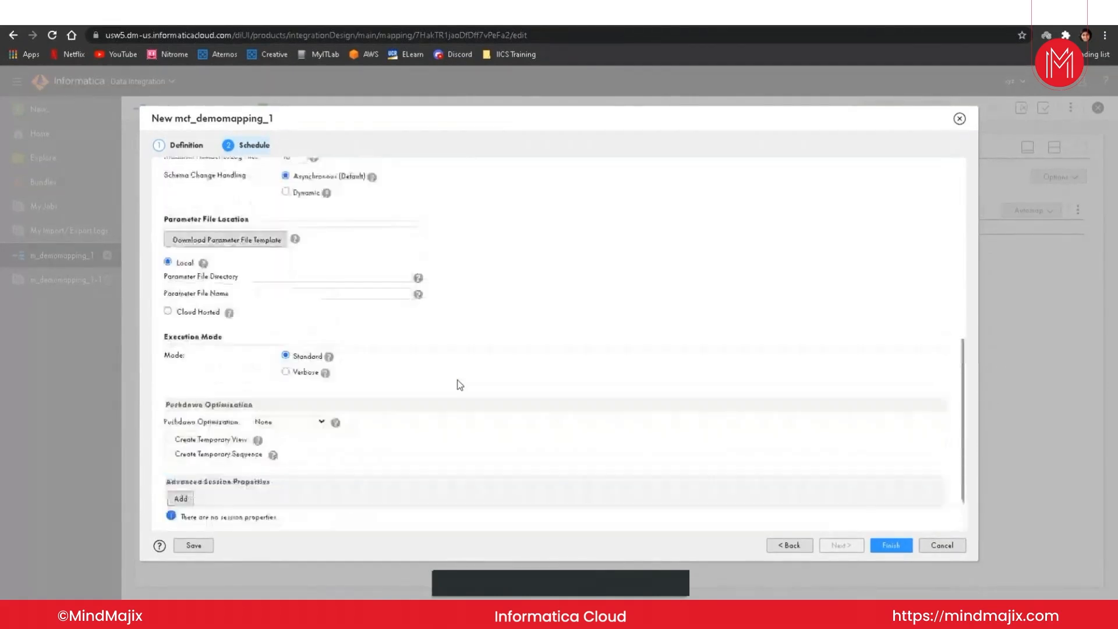
pyautogui.scroll(-1, 458, 381)
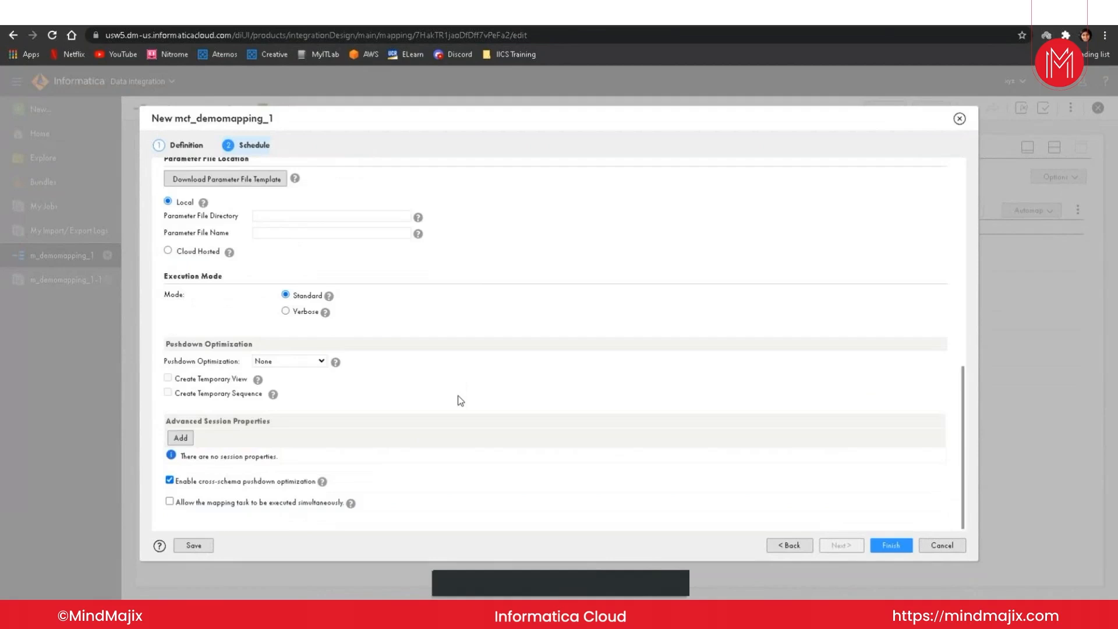
pyautogui.scroll(3, 458, 397)
pyautogui.scroll(5, 457, 397)
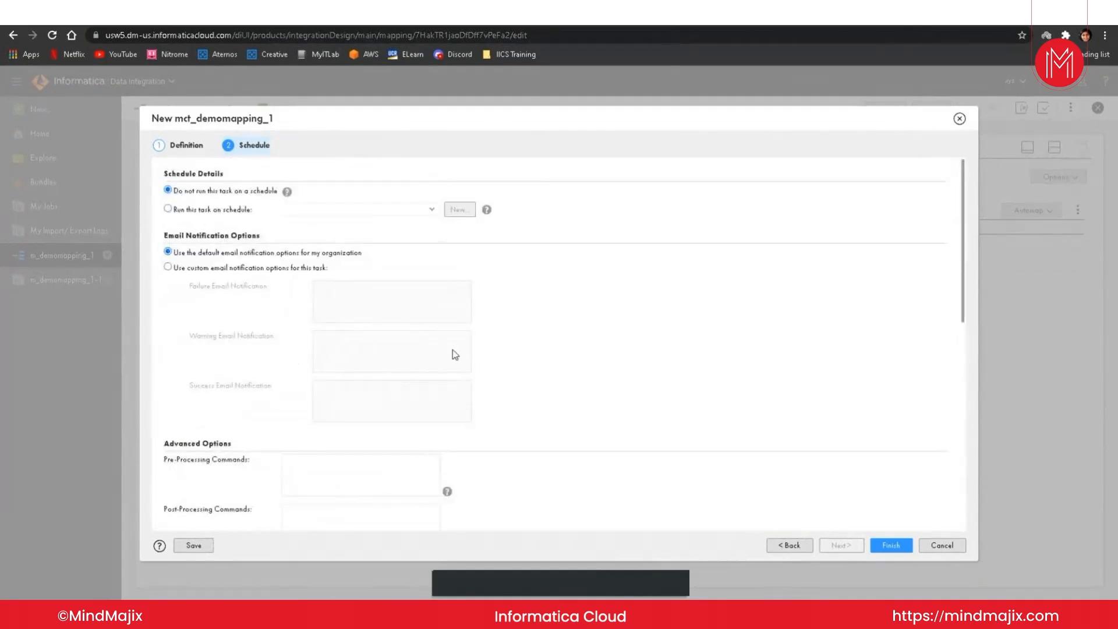
pyautogui.scroll(-8, 530, 314)
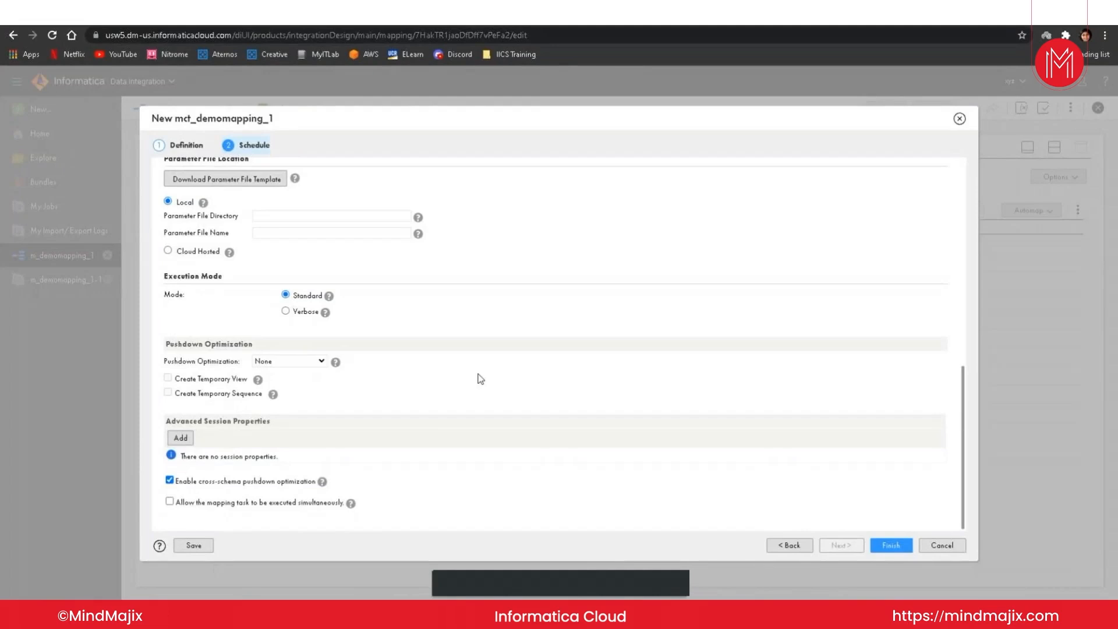
pyautogui.scroll(6, 481, 379)
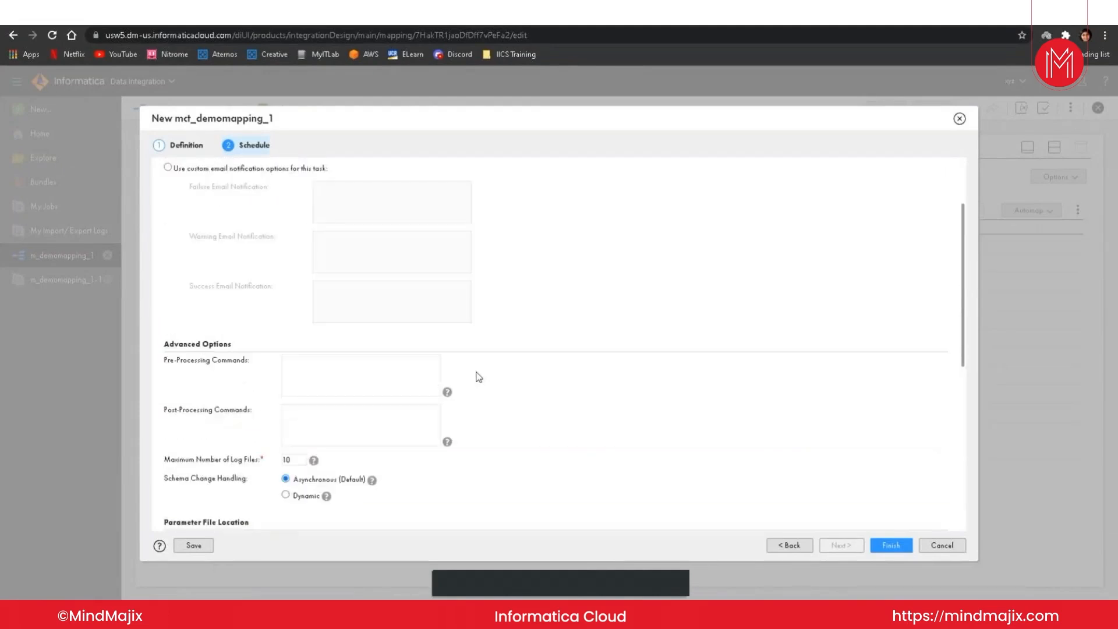
pyautogui.scroll(2, 479, 378)
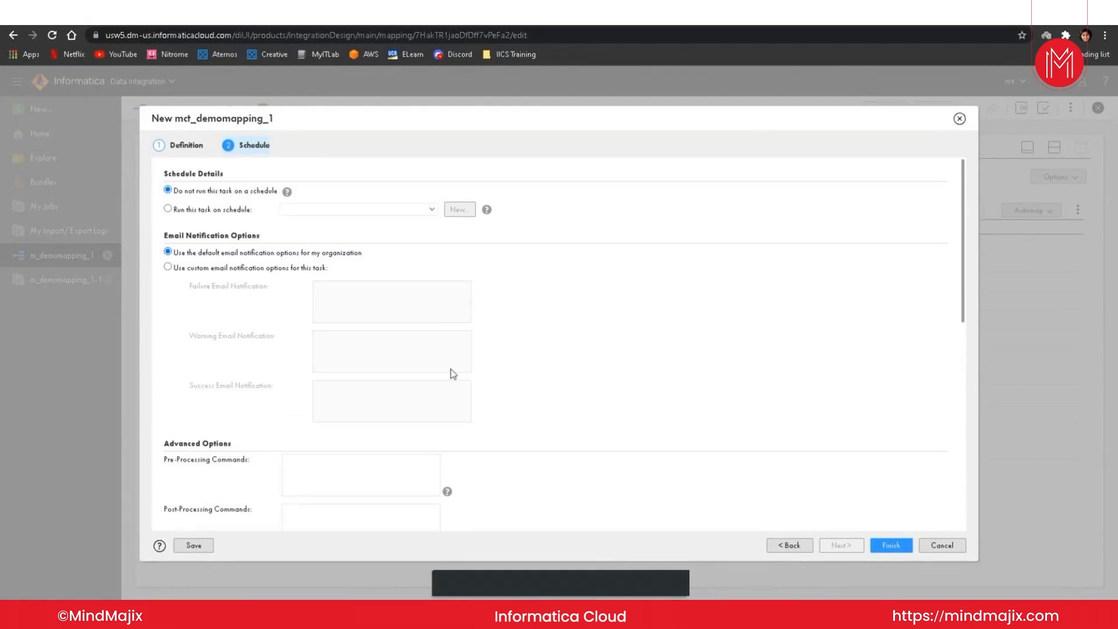
# Step: Finish creating the mct_demomapping_1 mapping task with its default schedule options and run it
pyautogui.click(892, 544)
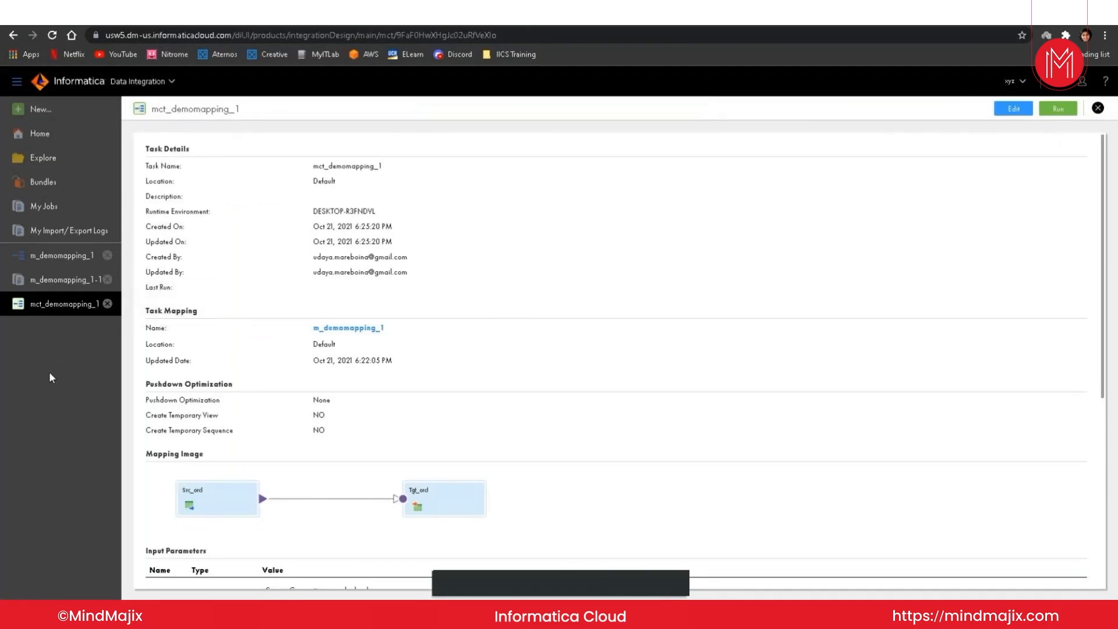
pyautogui.click(1064, 108)
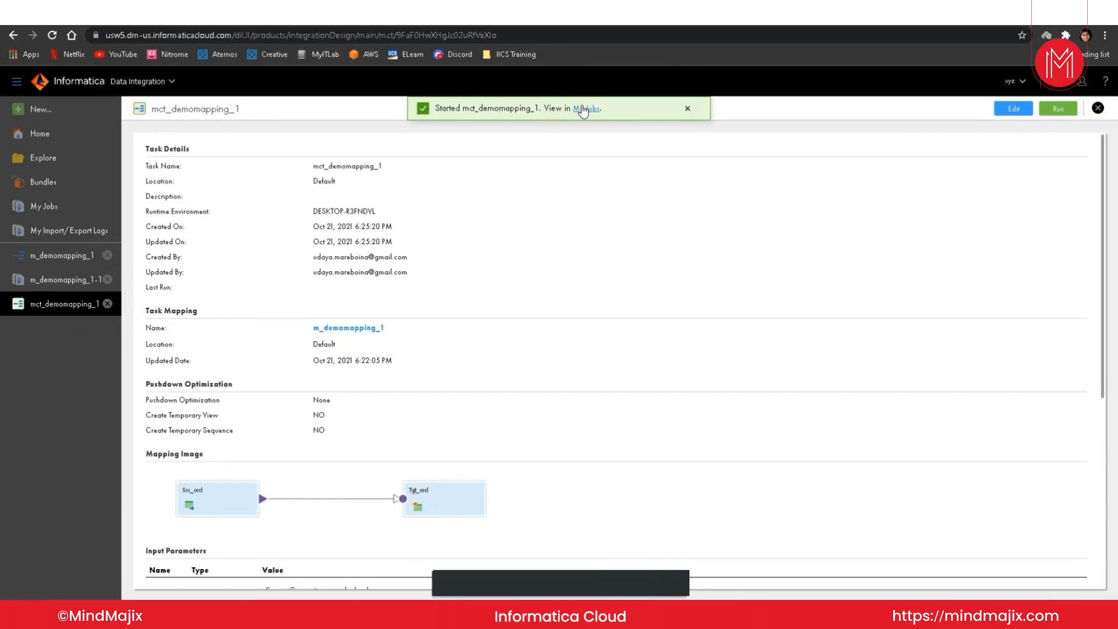
# Step: View the started mapping task run in My Jobs and clear the asset name filter to list all jobs
pyautogui.click(583, 109)
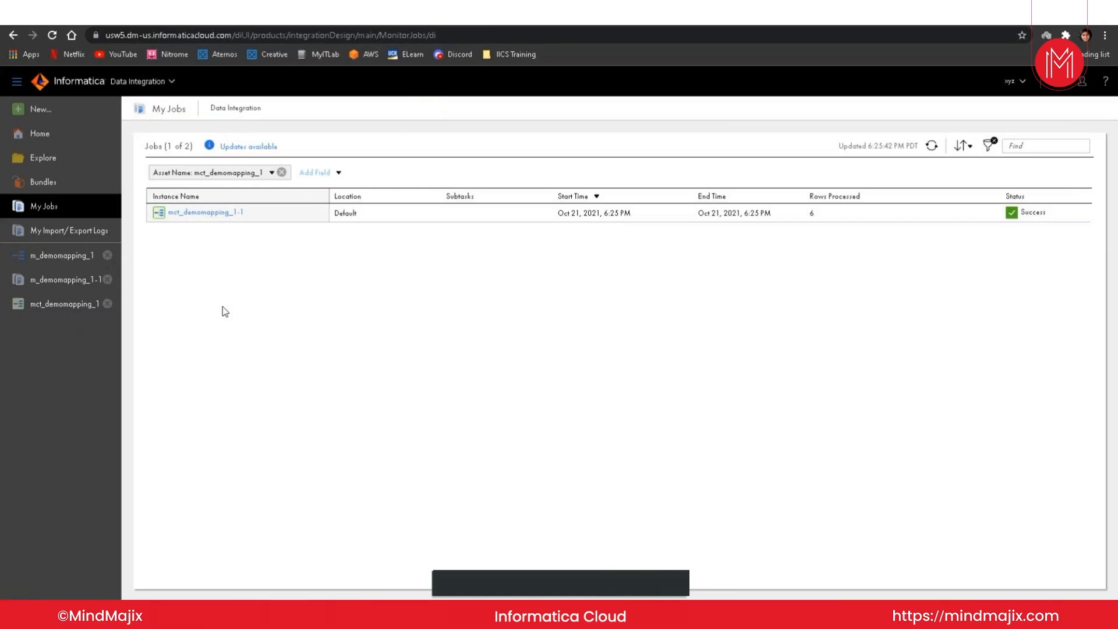
pyautogui.click(993, 142)
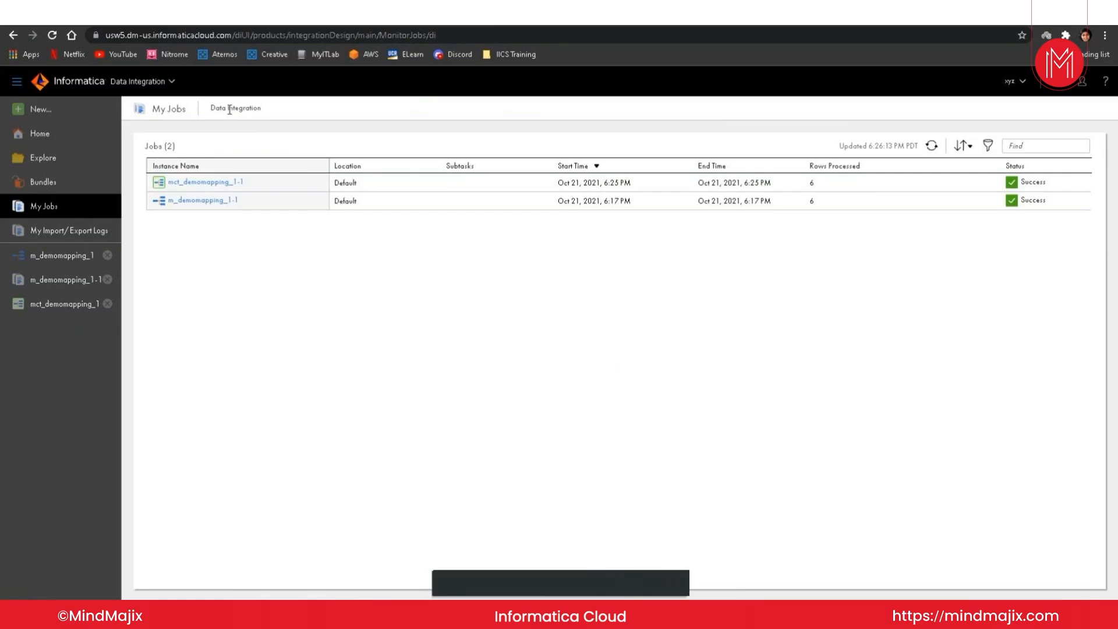
# Step: Open the Monitor service in a new browser tab and view its running jobs and all jobs
pyautogui.click(174, 77)
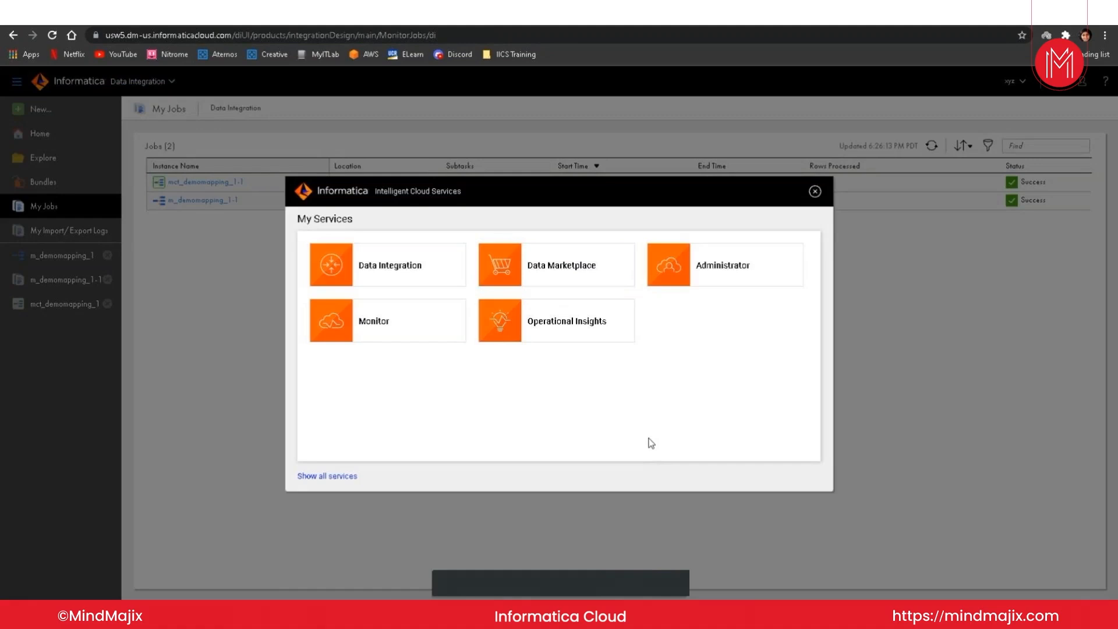
pyautogui.rightClick(411, 329)
pyautogui.click(441, 337)
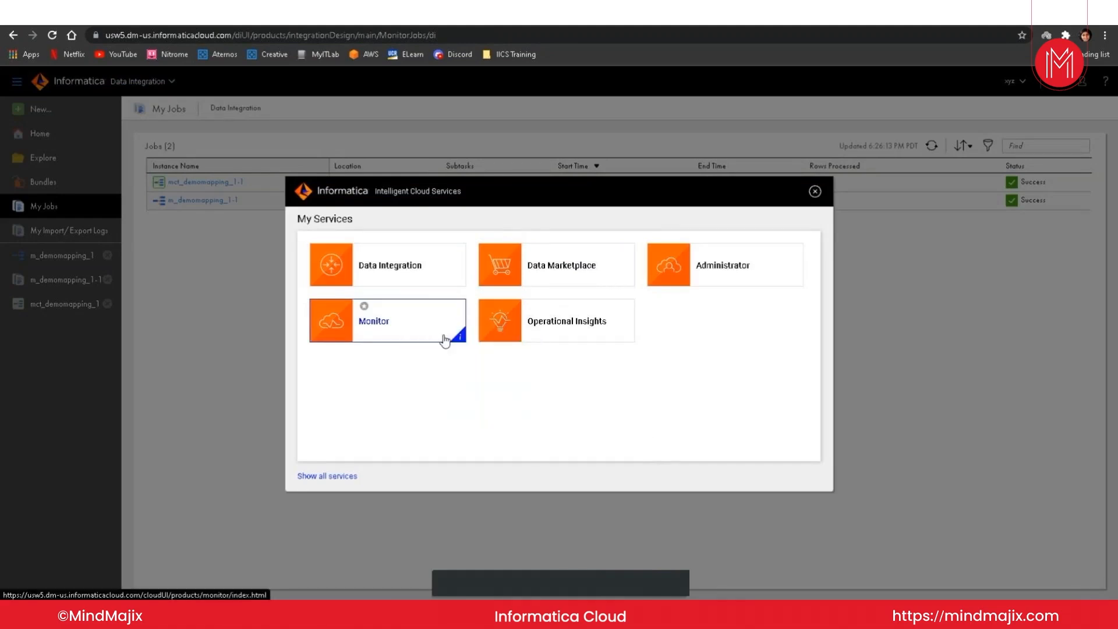
pyautogui.click(814, 192)
pyautogui.click(212, 15)
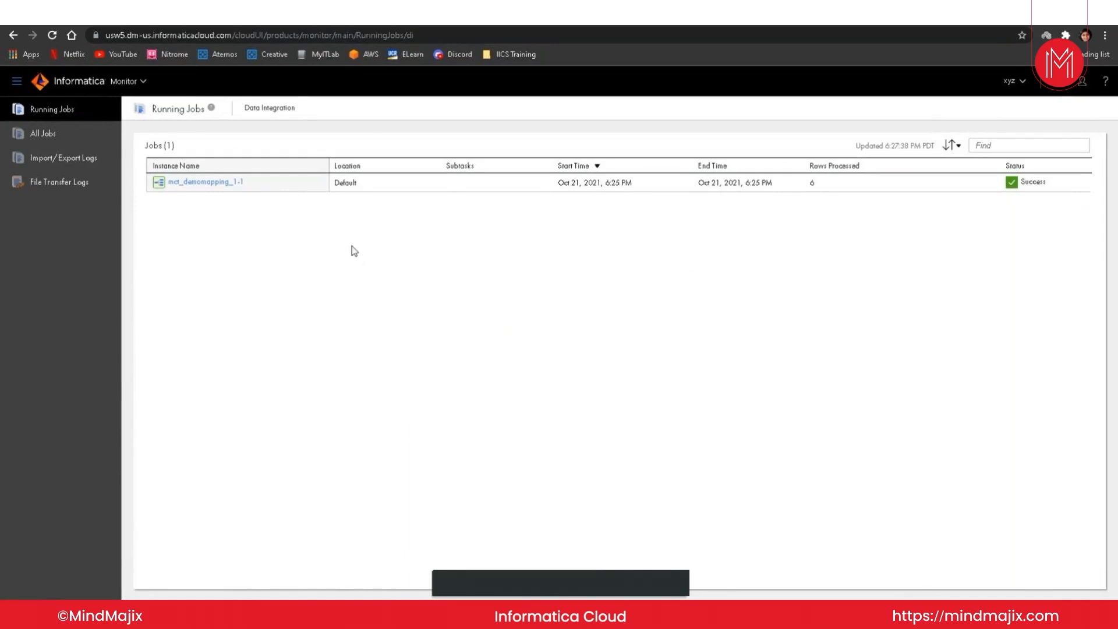
pyautogui.click(43, 134)
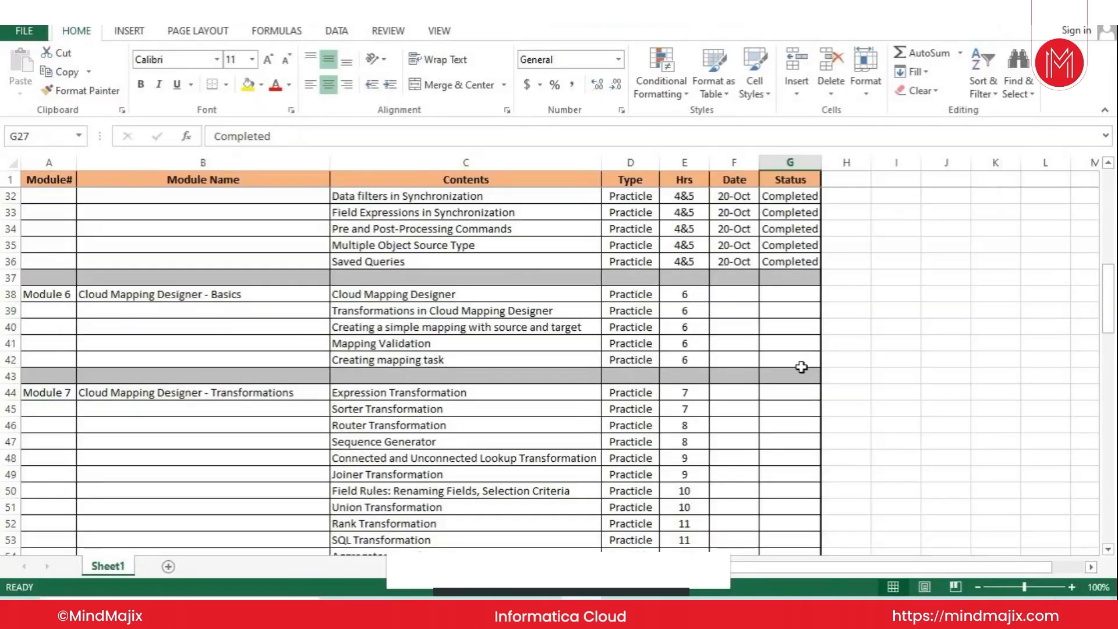
# Step: Switch to the course plan in Excel and enter 22-Oct as the date for the Cloud Mapping Designer topic in Module 6
pyautogui.click(723, 296)
pyautogui.write('21-Oct')
pyautogui.press('Return')
pyautogui.press('Up')
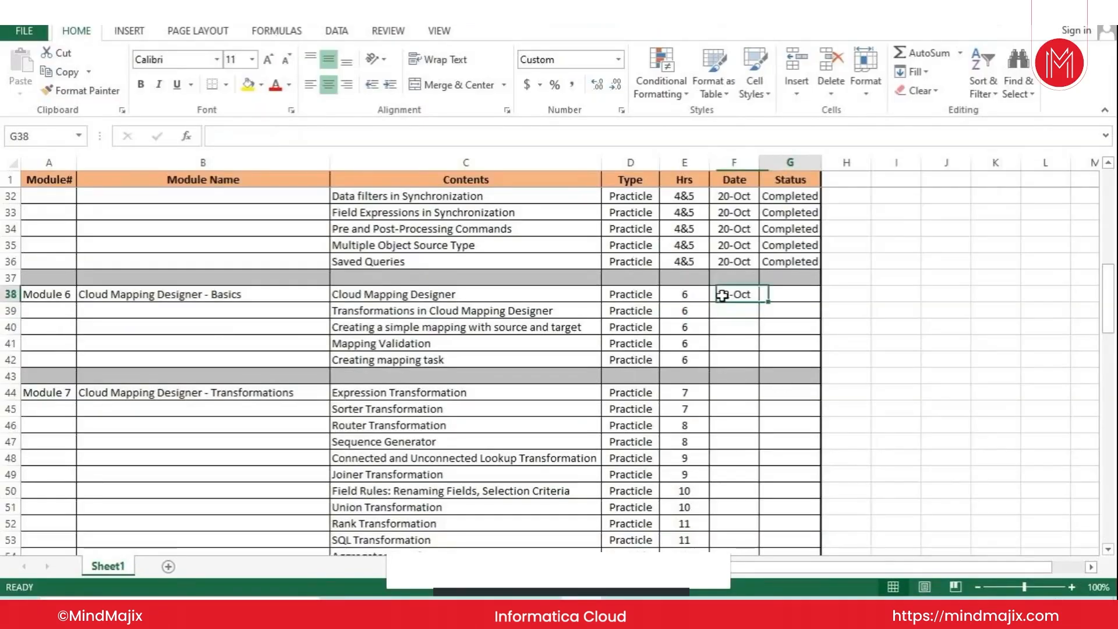
# Step: Go through the Module 6 contents one by one, from Cloud Mapping Designer to Creating mapping task
pyautogui.press('Left')
pyautogui.press('Left')
pyautogui.press('Left')
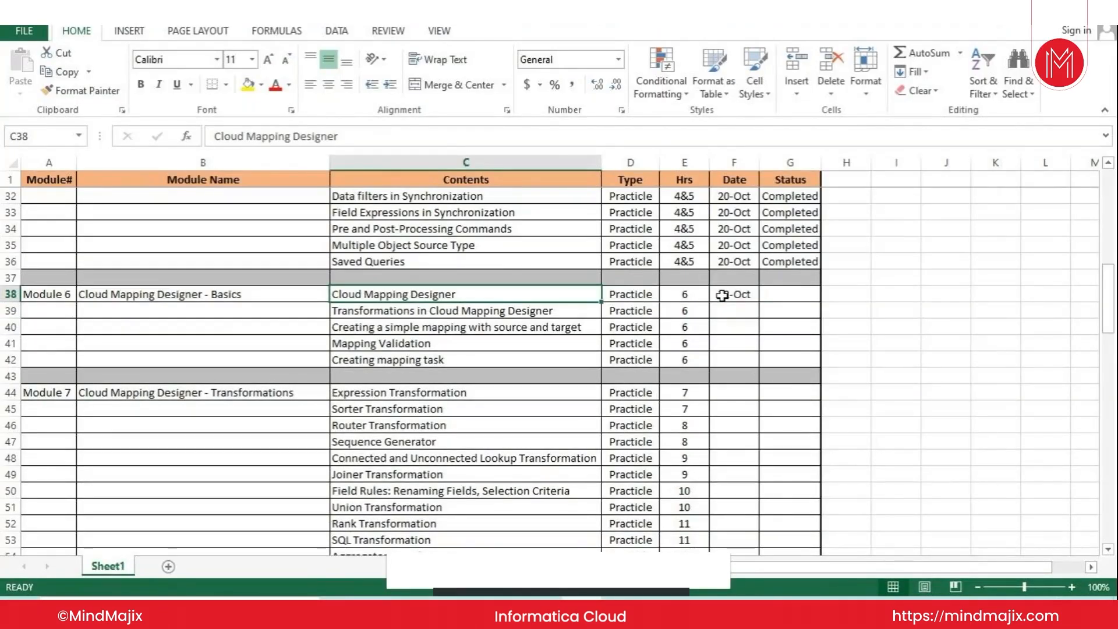
pyautogui.press('Down')
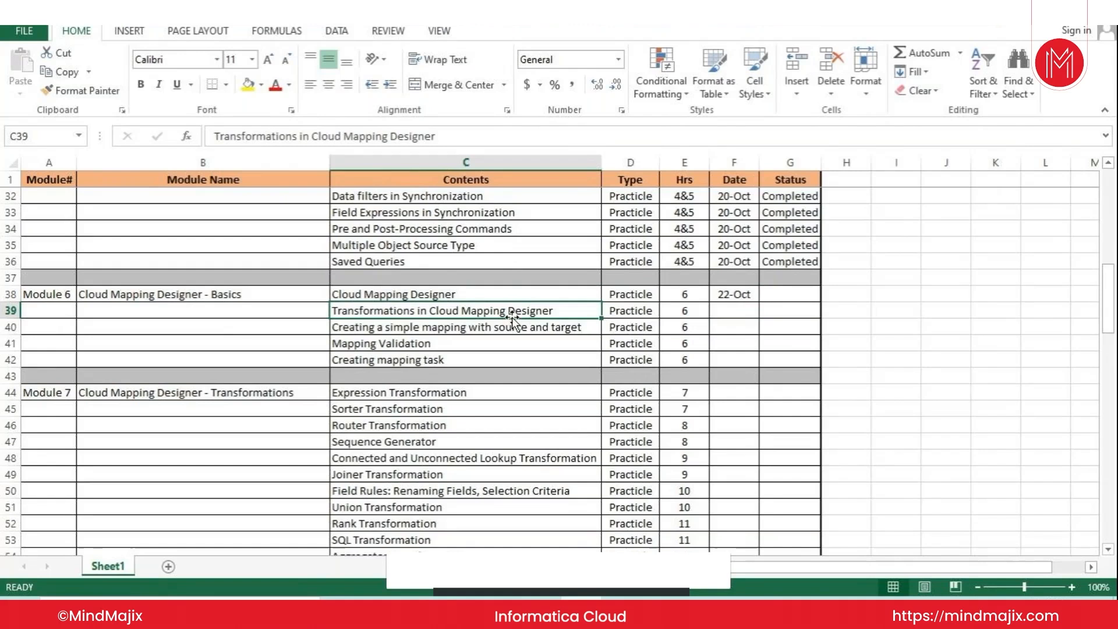
pyautogui.click(400, 326)
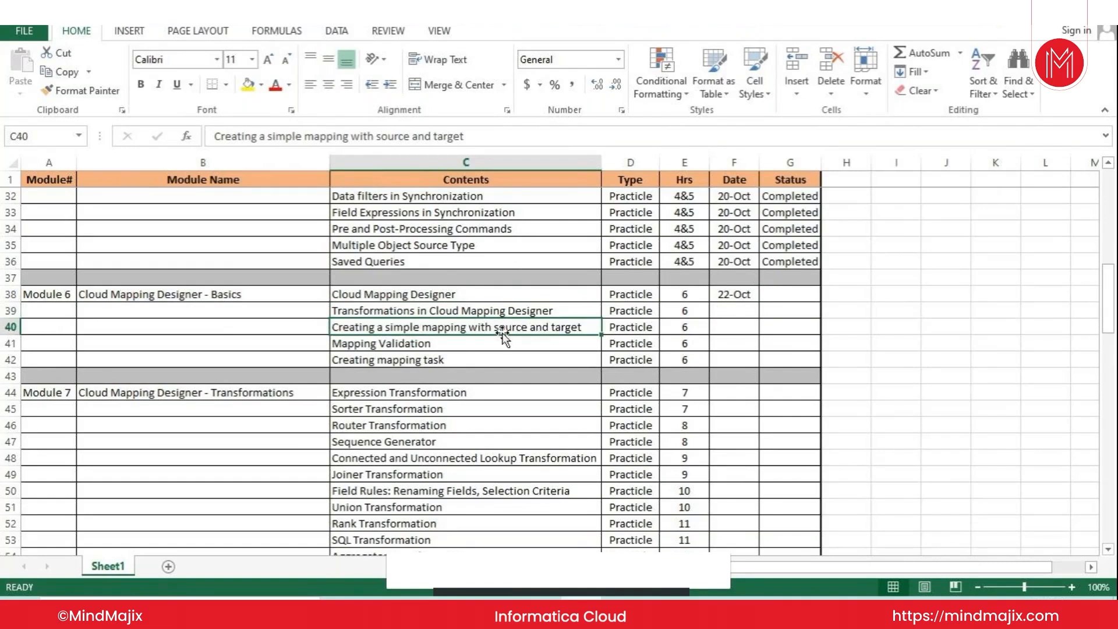
pyautogui.click(437, 344)
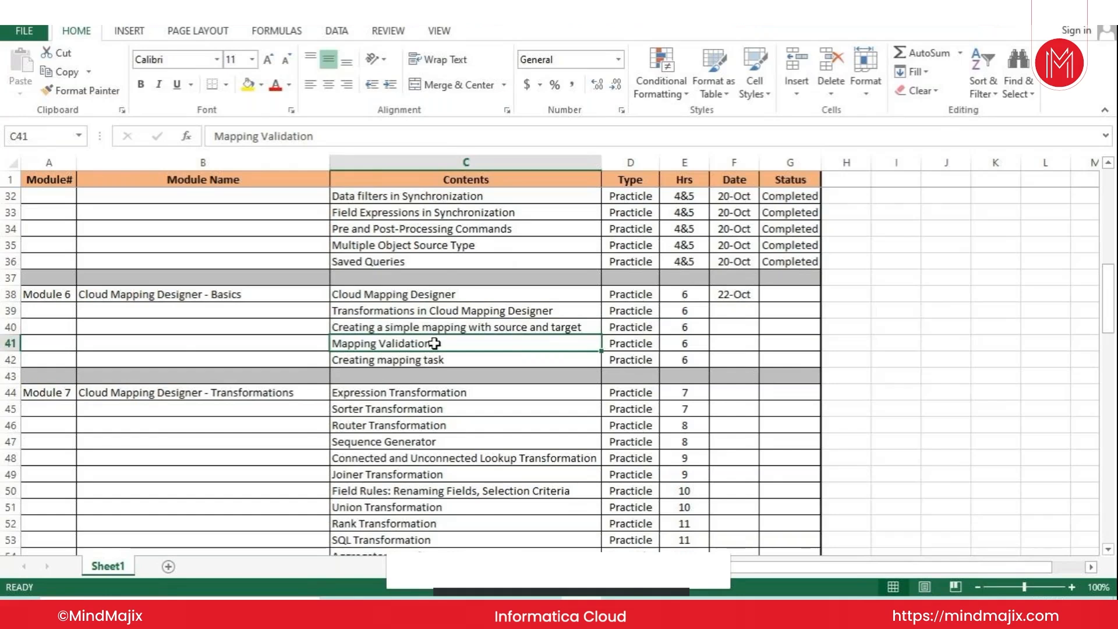
pyautogui.click(428, 360)
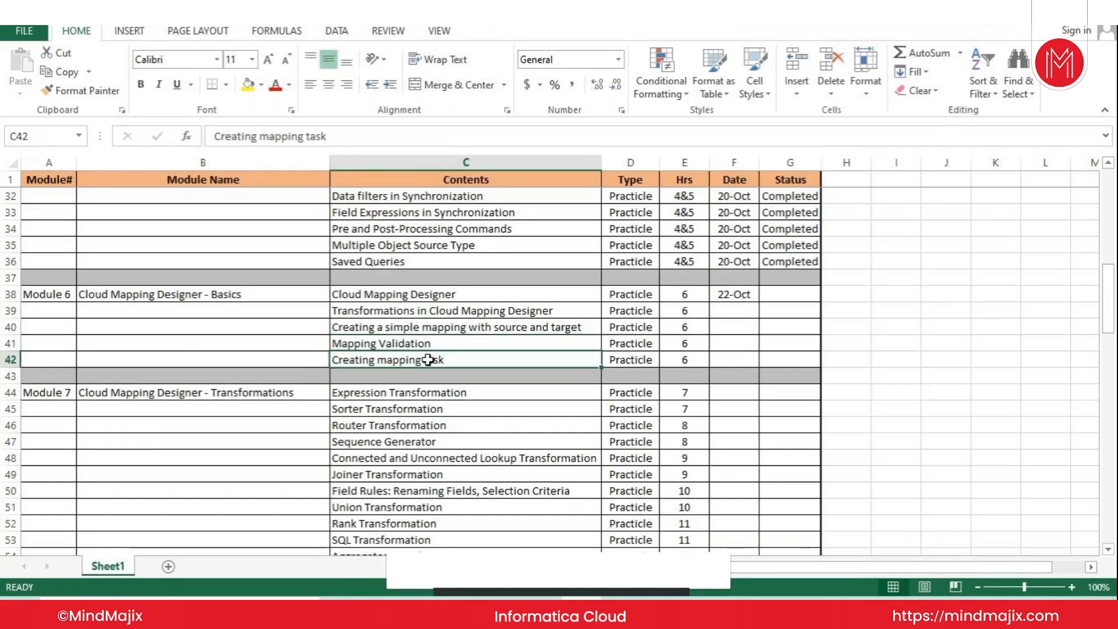
# Step: Copy the Completed status from the Saved Queries row
pyautogui.click(792, 263)
pyautogui.hotkey('ctrl', 'c')
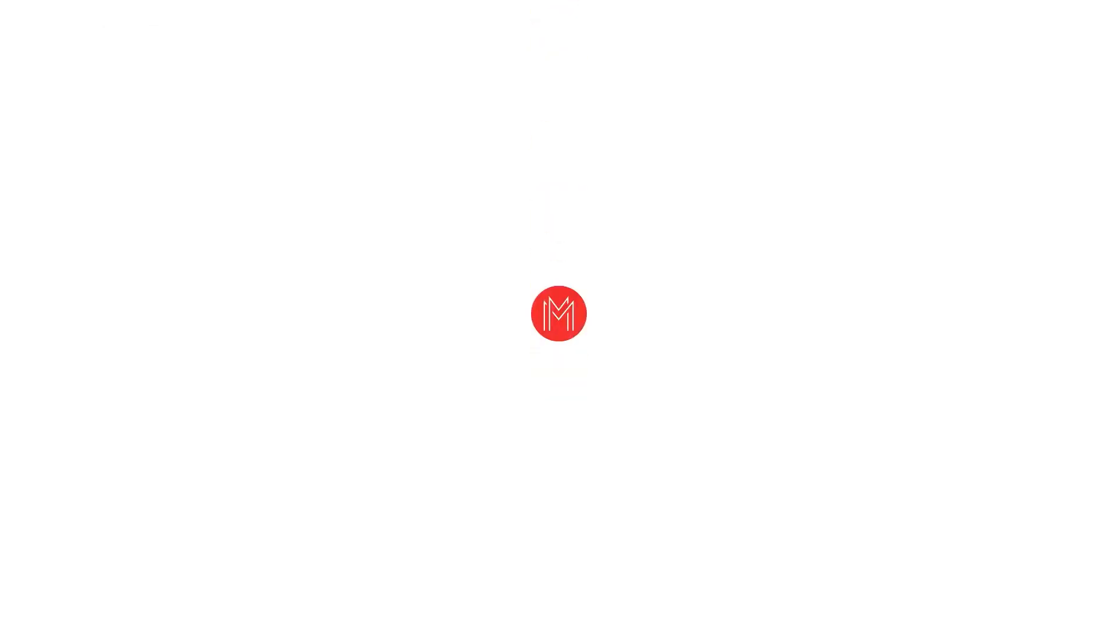